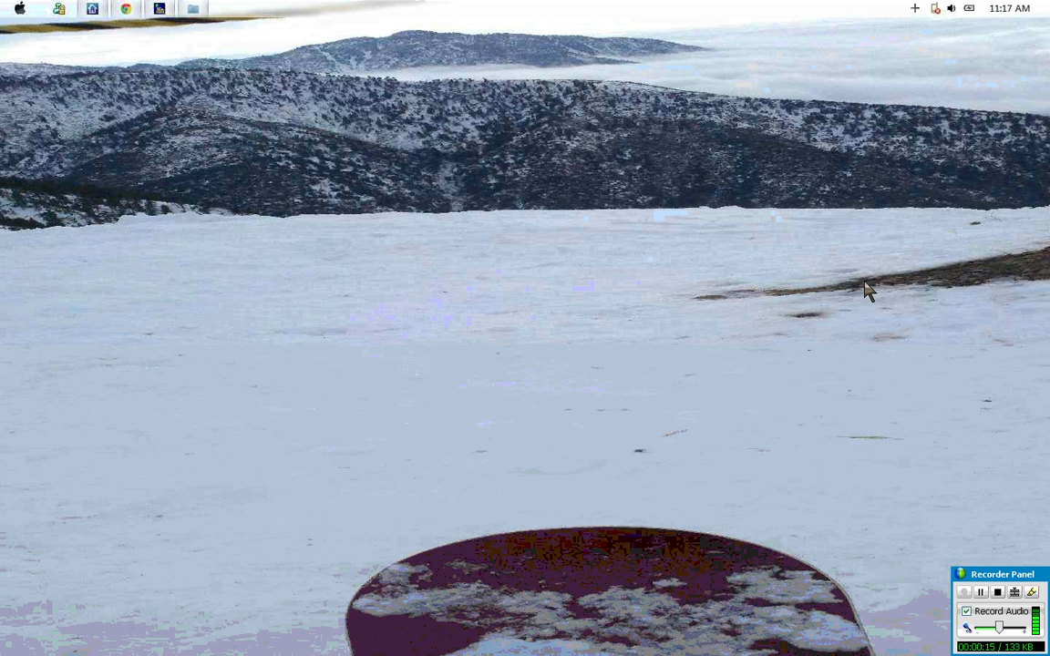
Step: Switch to MiTek SAPPHIRE Structure and look through the ElevA, ElevB, ElevC and ElevD plans one after another
left_click(94, 10)
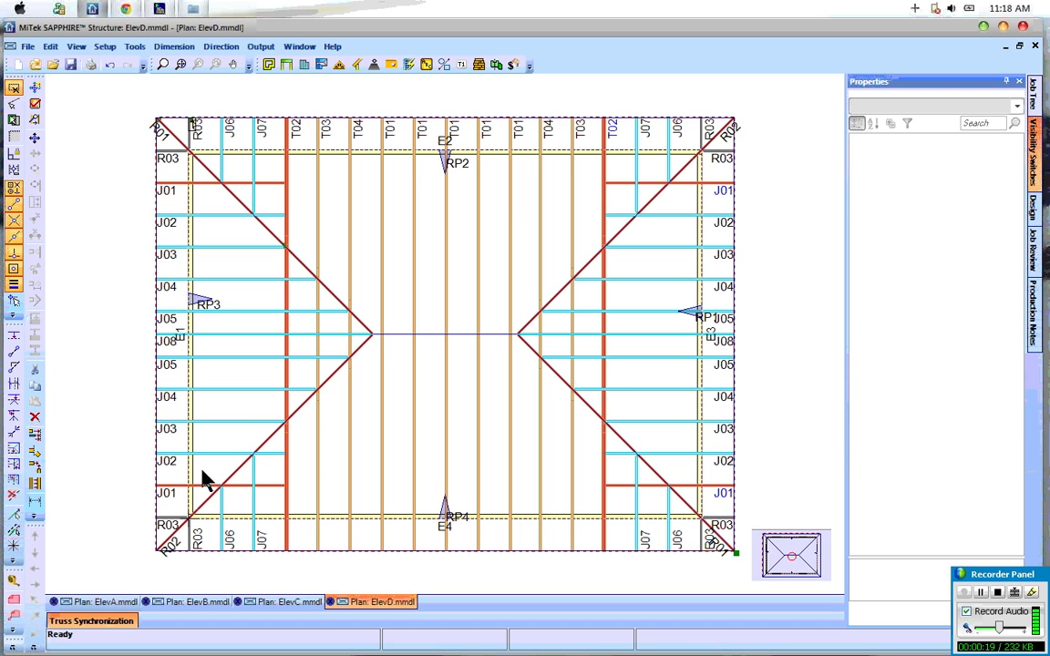
left_click(91, 603)
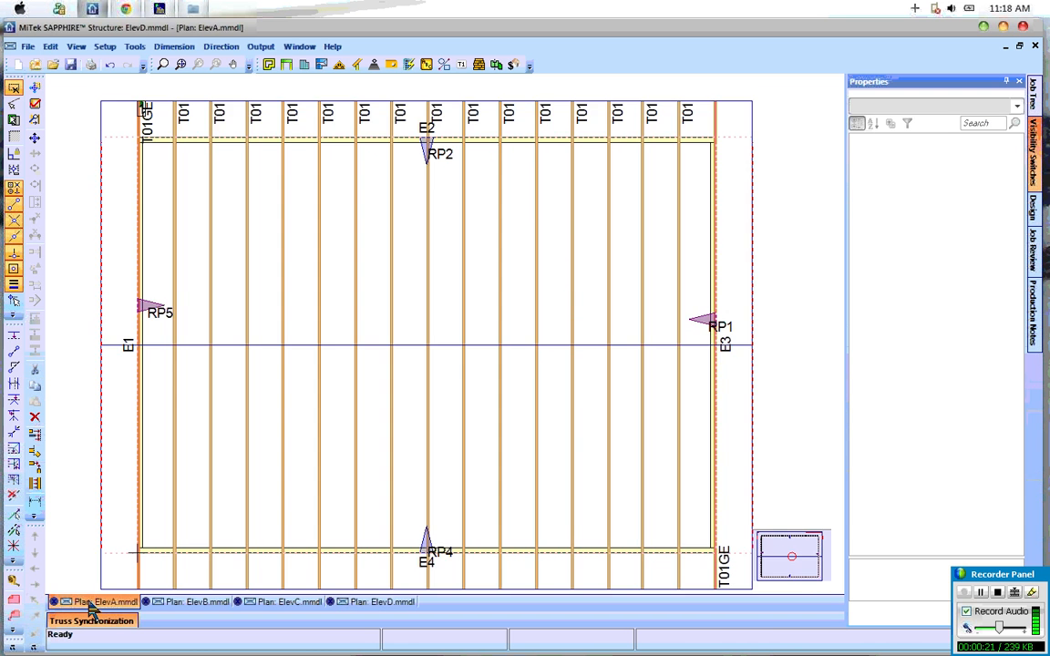
left_click(191, 603)
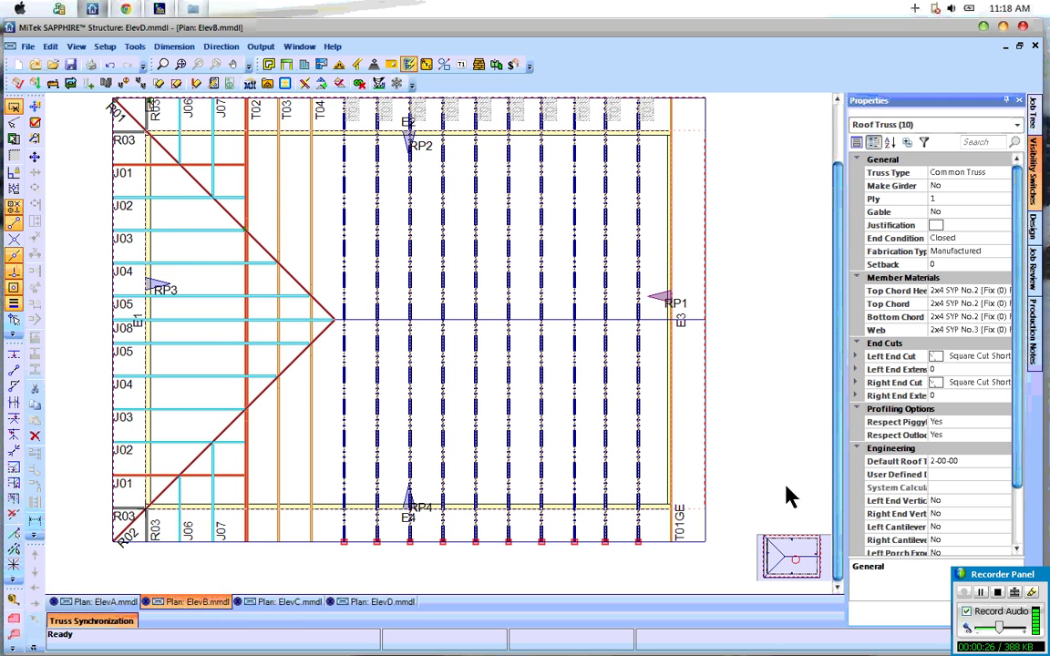
left_click(303, 606)
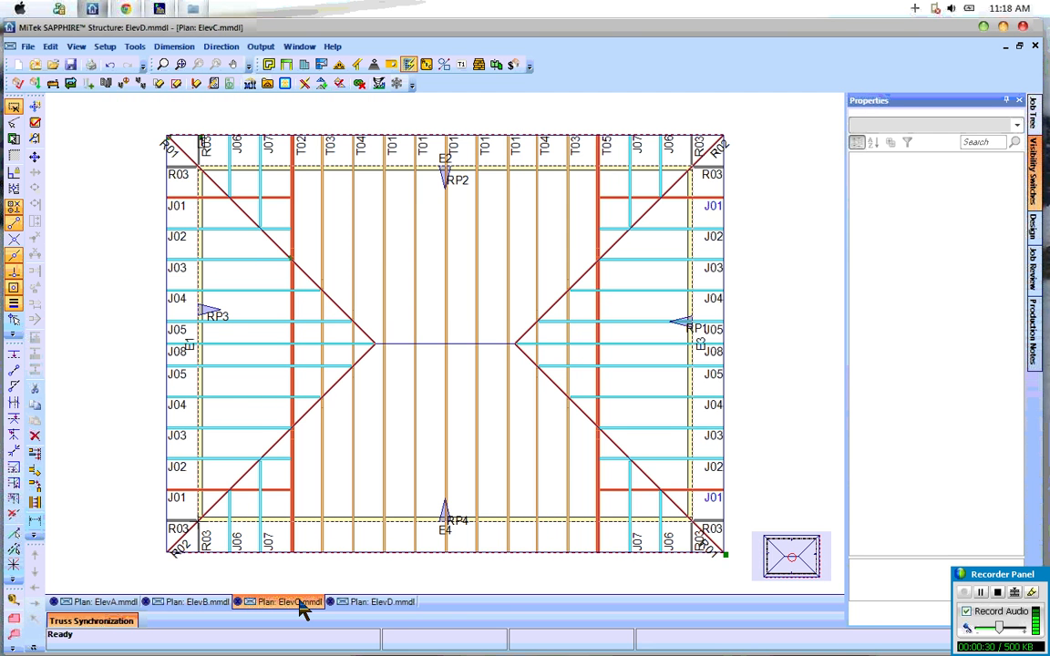
left_click(376, 605)
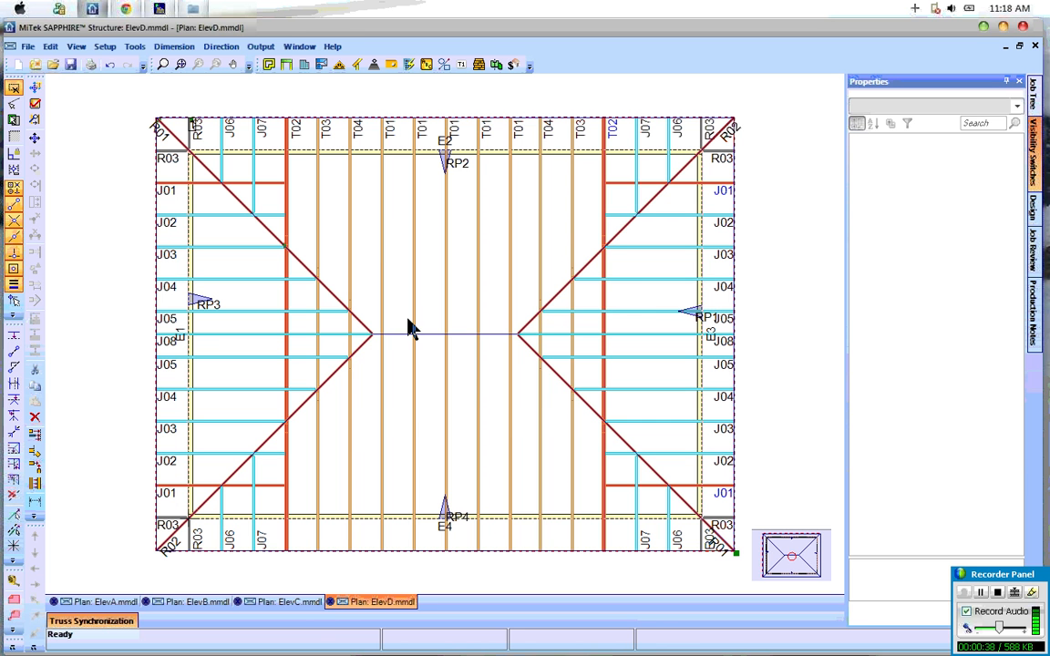
Step: Close the ElevD.mmdl layout without saving its changes
left_click(332, 602)
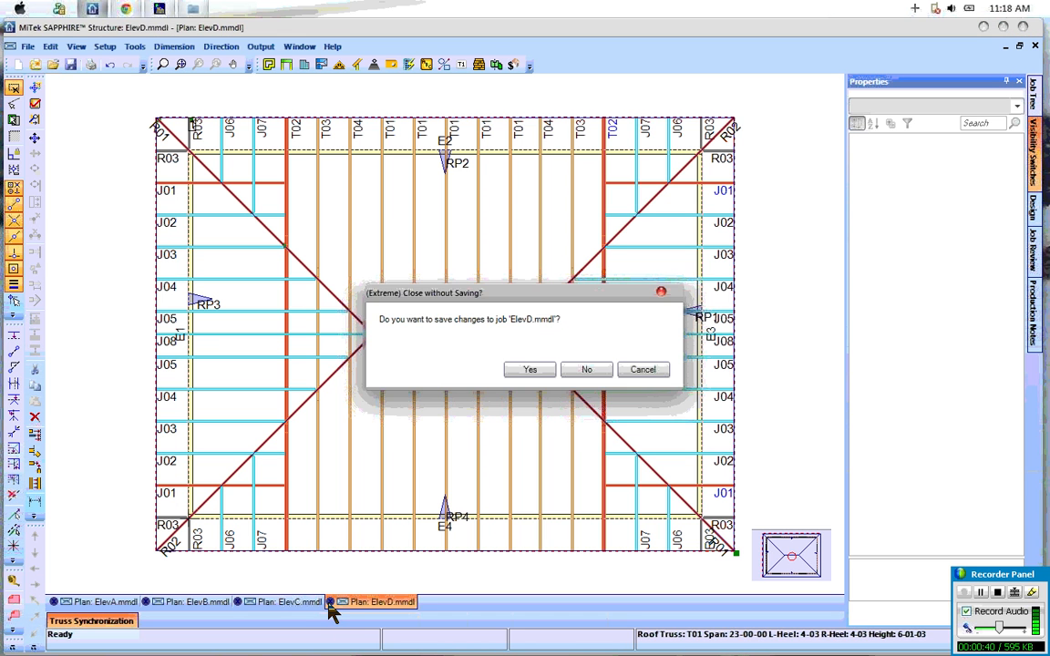
left_click(594, 370)
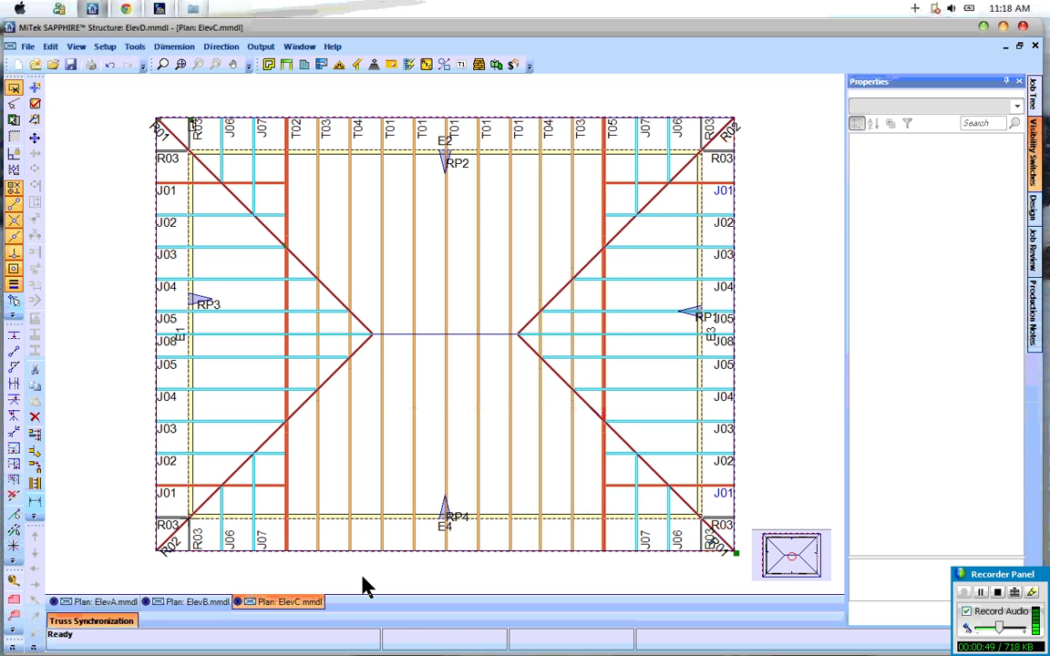
Step: Create the trusses from the ElevA plan and send them to MiTek Engineering
left_click(110, 602)
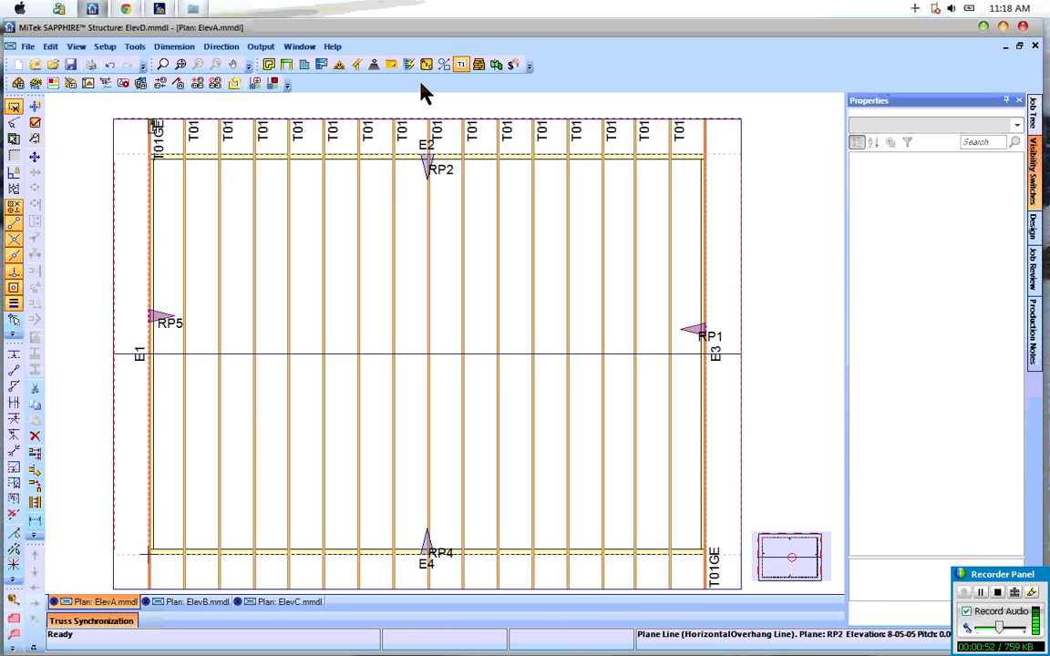
left_click(412, 65)
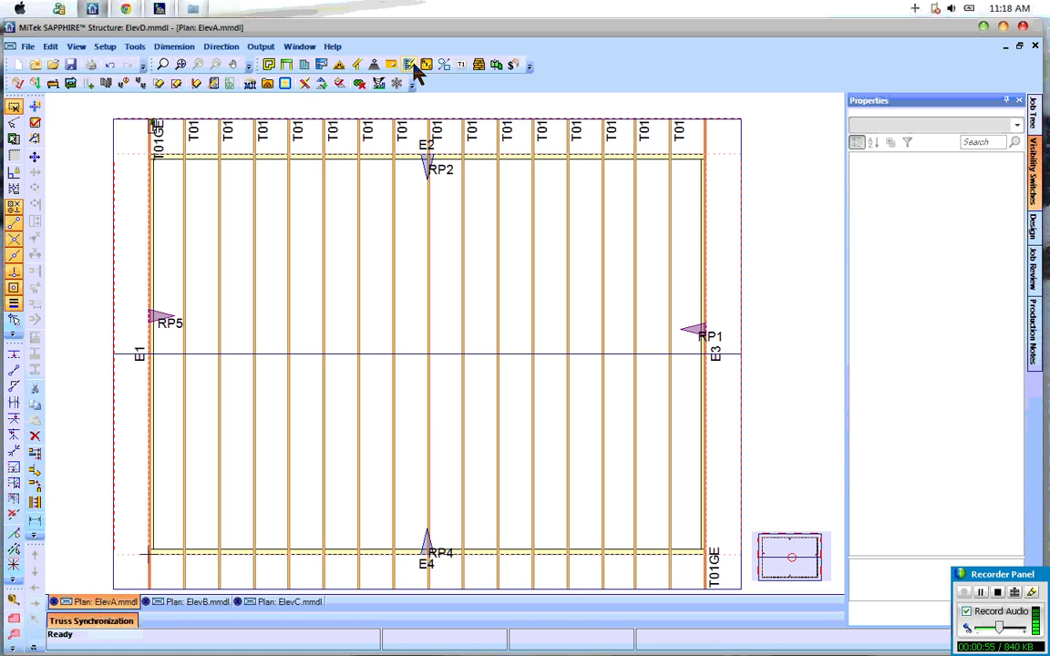
left_click(286, 84)
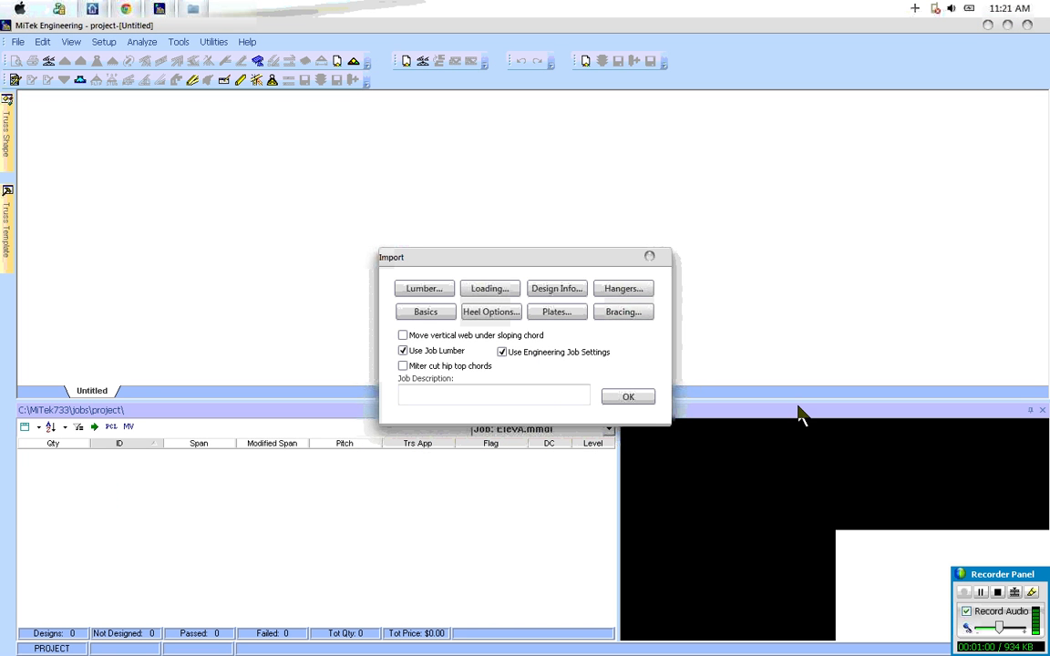
Step: Open the project management settings from the import's job basics
left_click(426, 314)
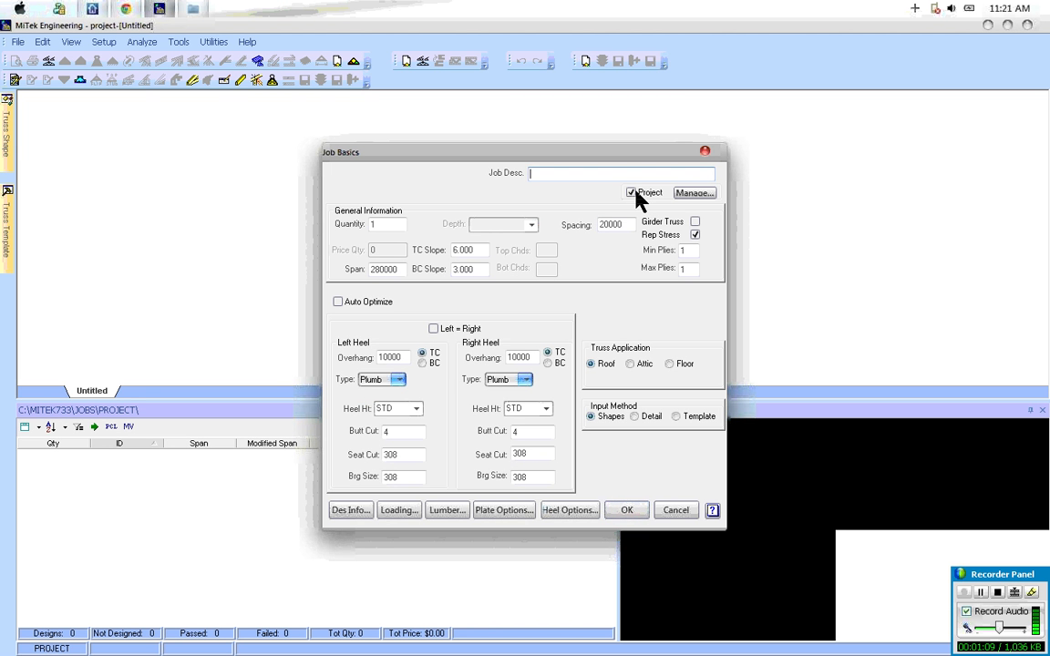
left_click(691, 195)
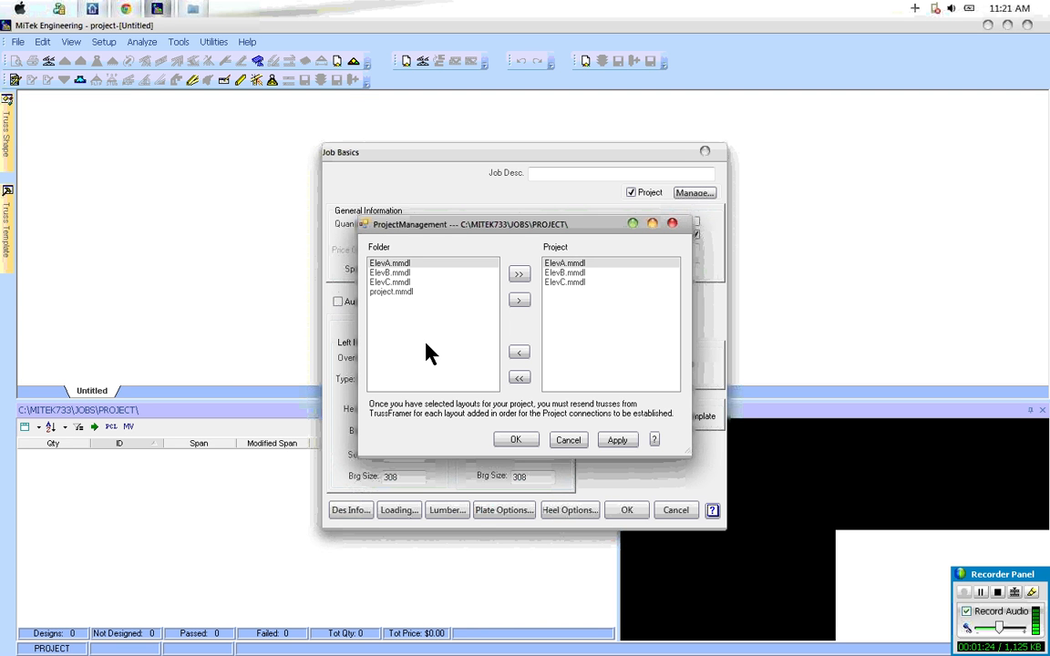
Step: Examine the layout files in the jobs\project folder in Windows Explorer, and return to the project management window in MiTek Engineering
key("super+Tab")
key("super+Tab")
key("super+Tab")
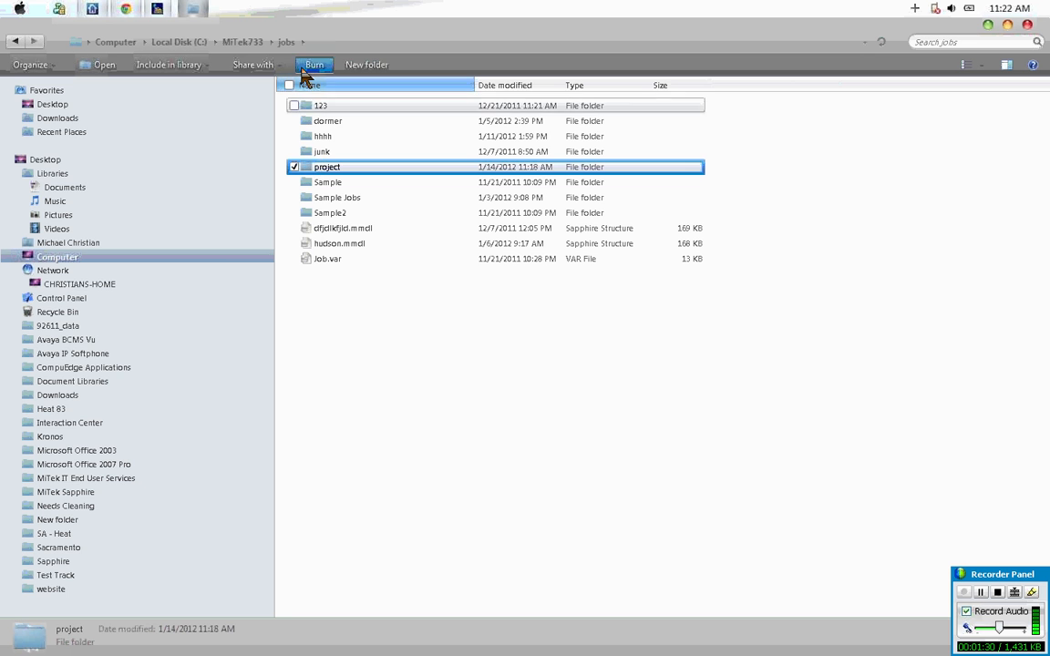
double_click(326, 172)
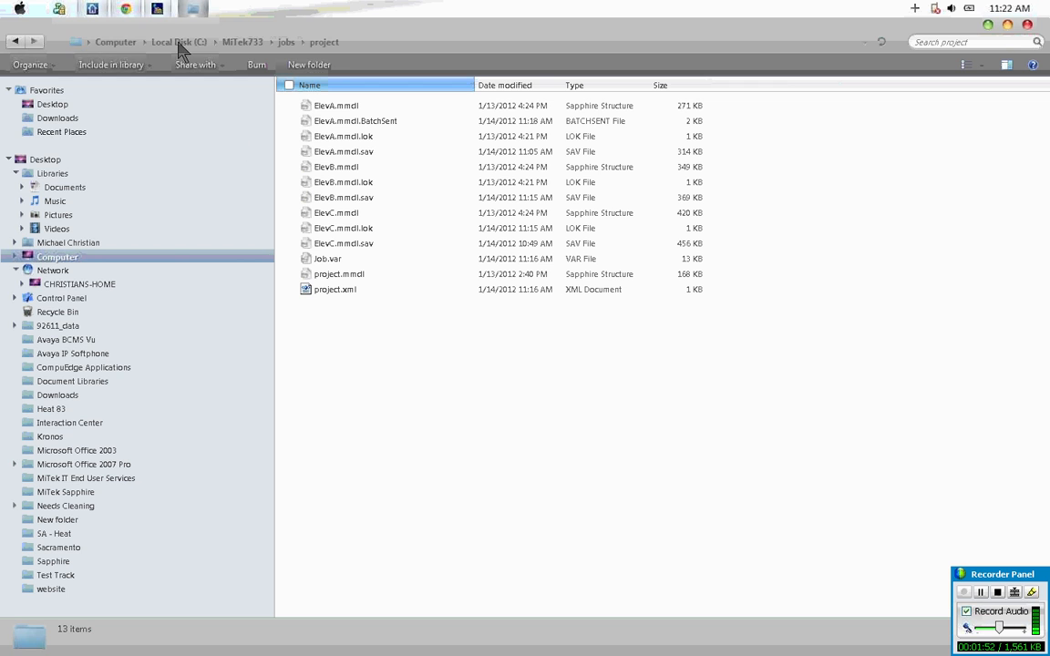
left_click(159, 10)
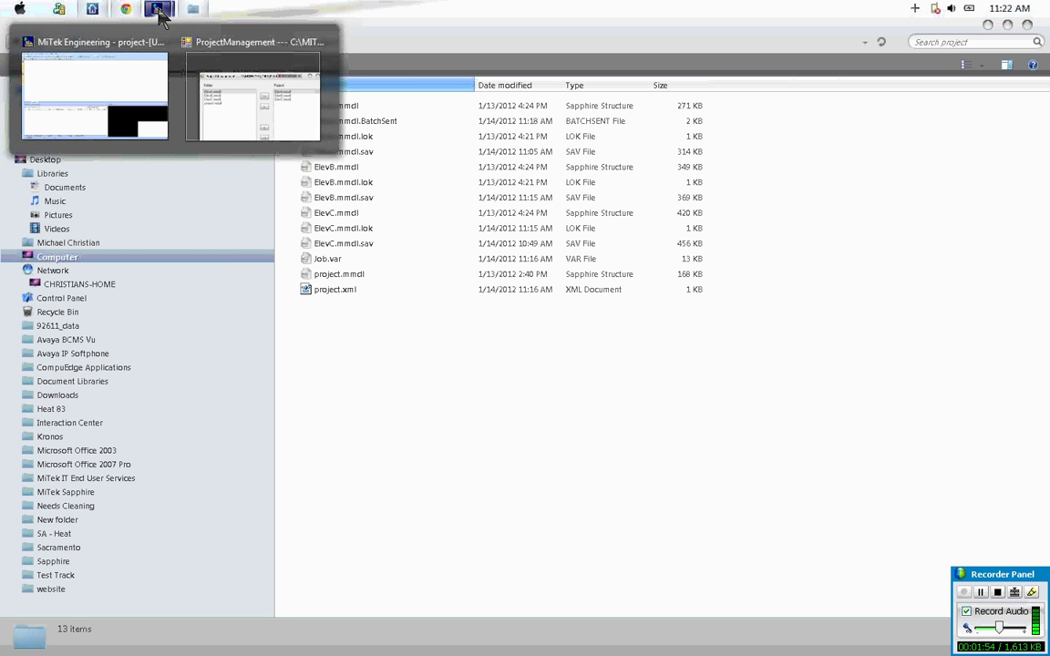
left_click(154, 14)
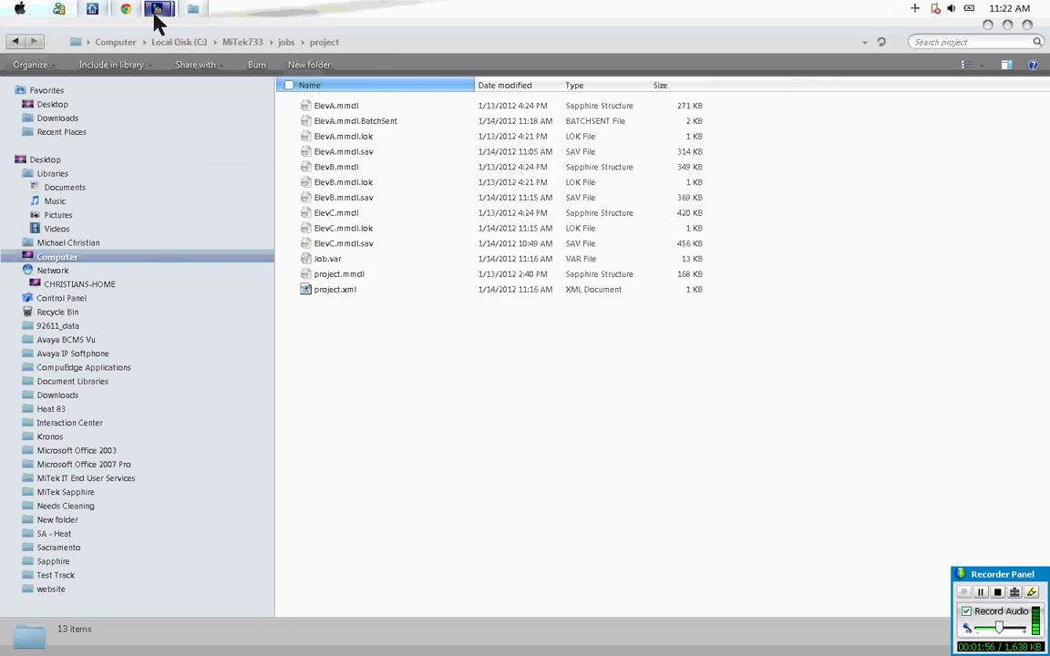
key("alt+Tab")
key("alt+Tab")
key("alt+Tab")
key("alt+Tab")
key("alt+Tab")
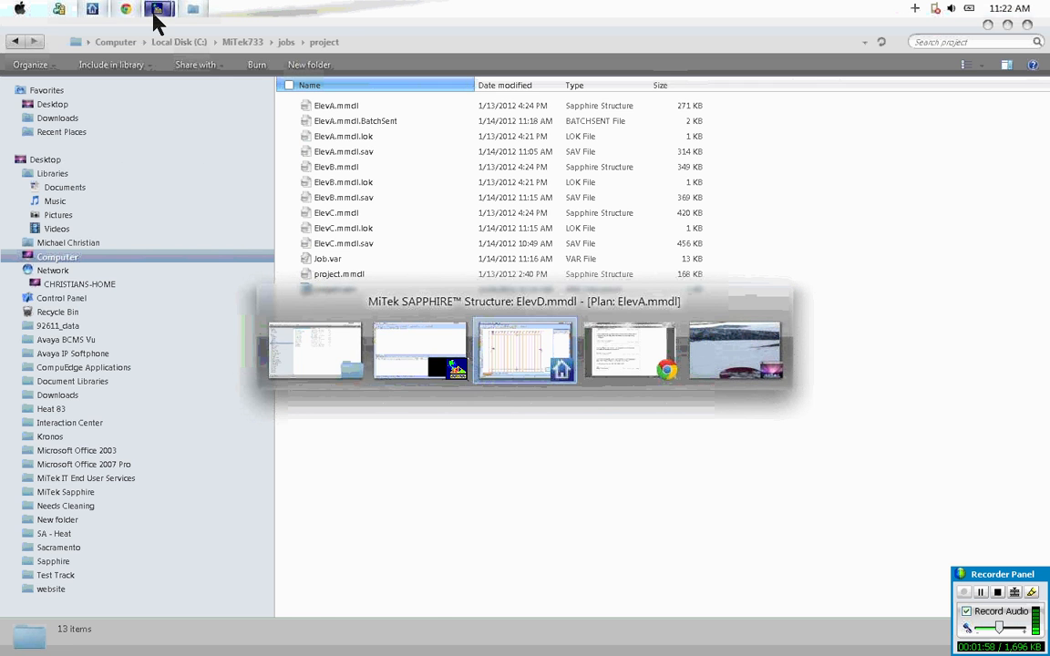
key("alt+Tab")
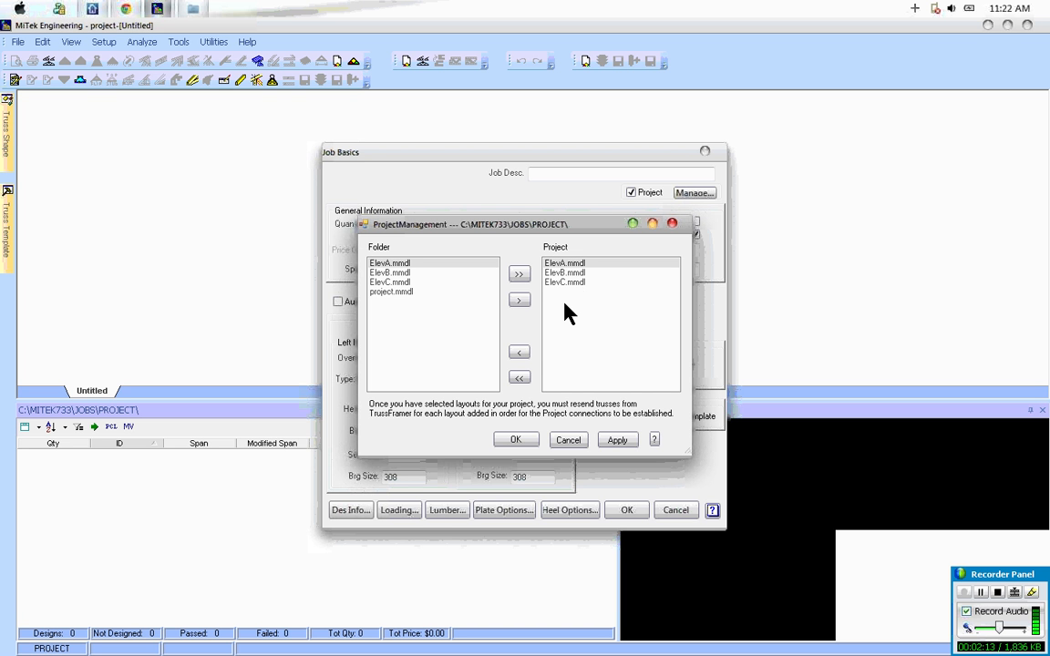
Step: Apply ElevA, ElevB and ElevC as the project's layouts, accept the job basics, and import the ElevA trusses
left_click(615, 442)
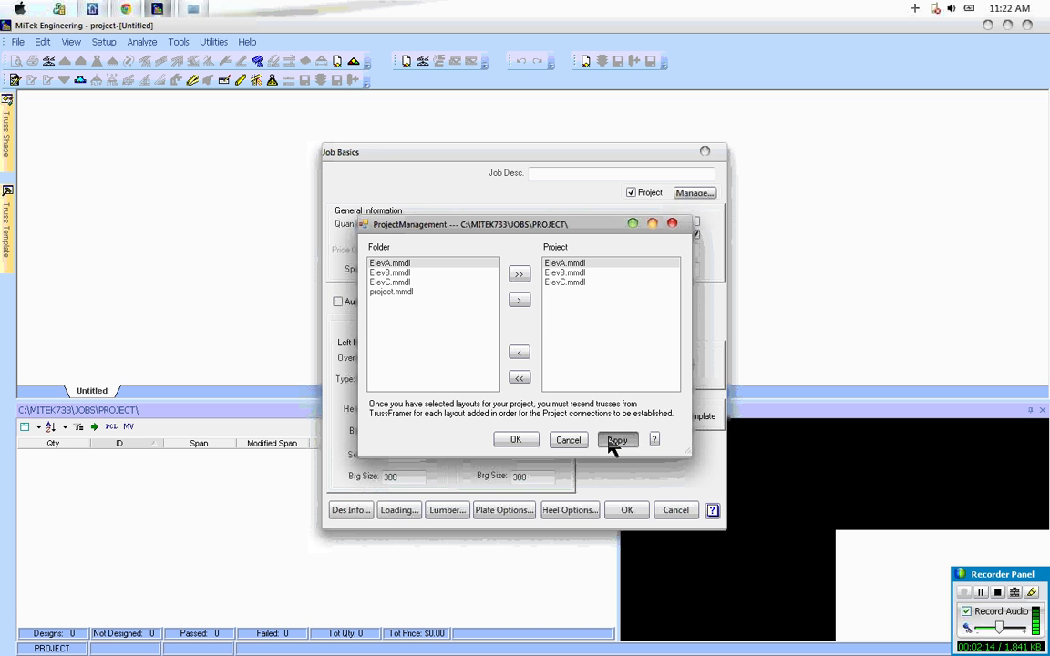
left_click(516, 440)
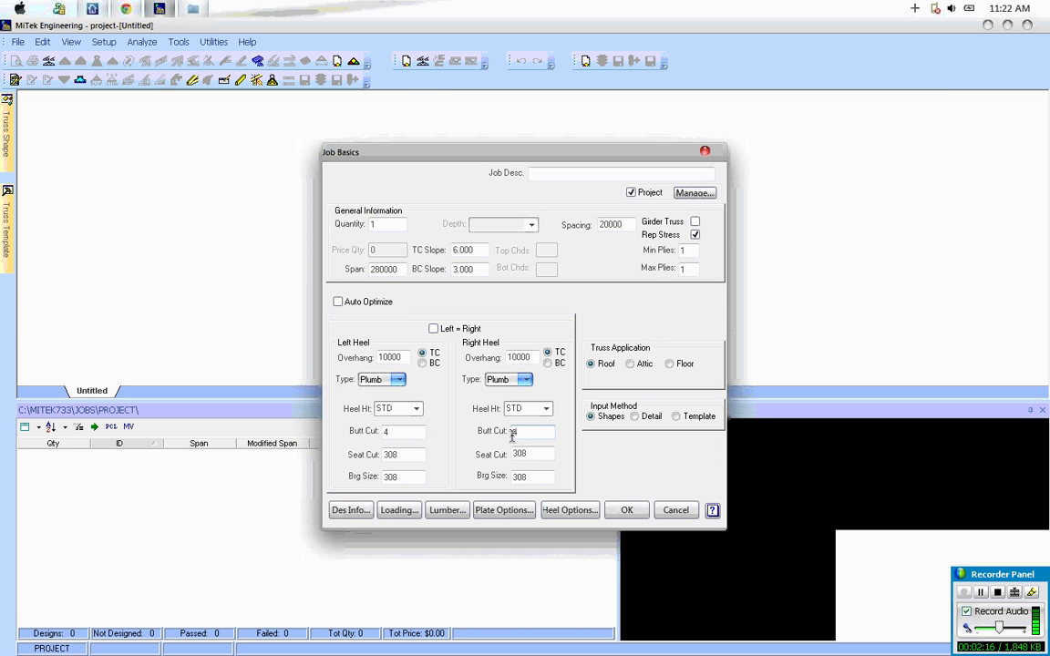
left_click(627, 510)
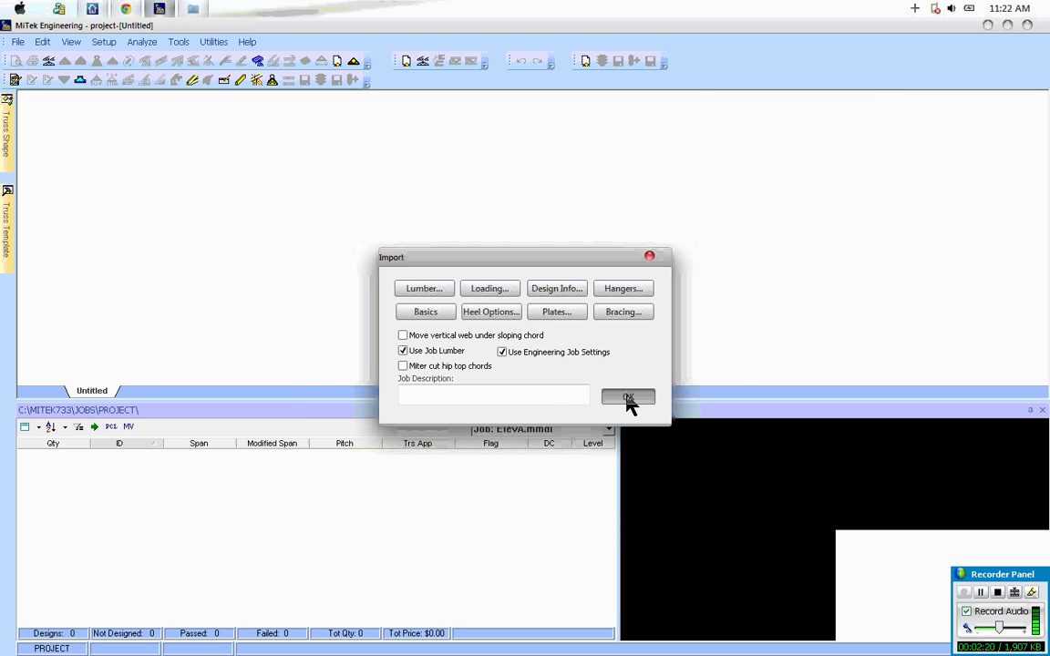
left_click(628, 398)
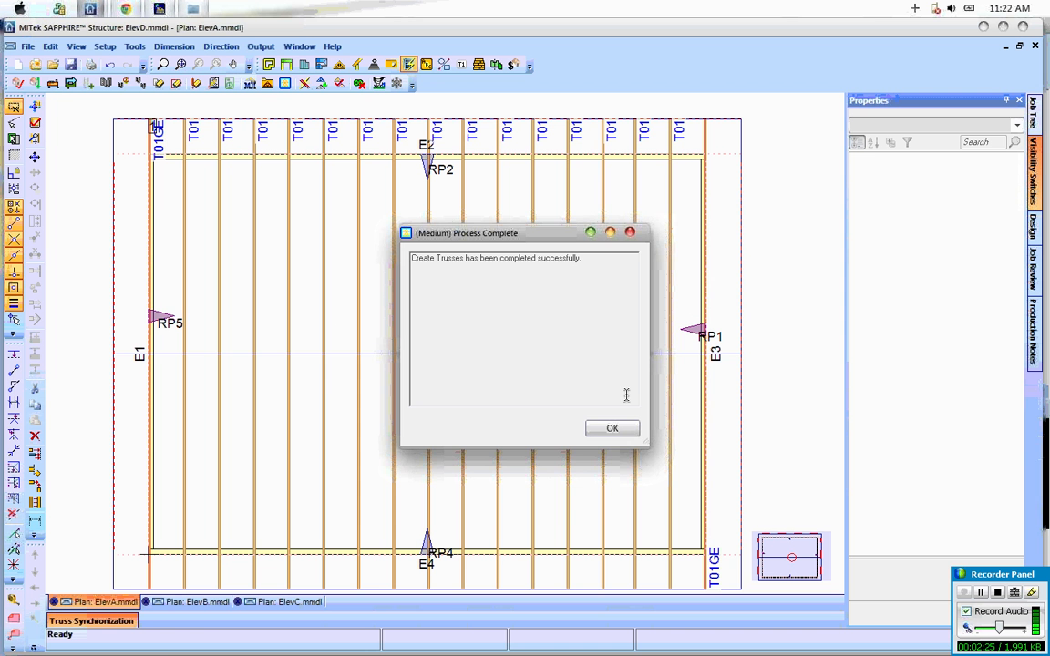
Step: Examine the imported truss list of the ElevA.mmdl job, highlighting T01GE
left_click(611, 430)
key("alt+Tab")
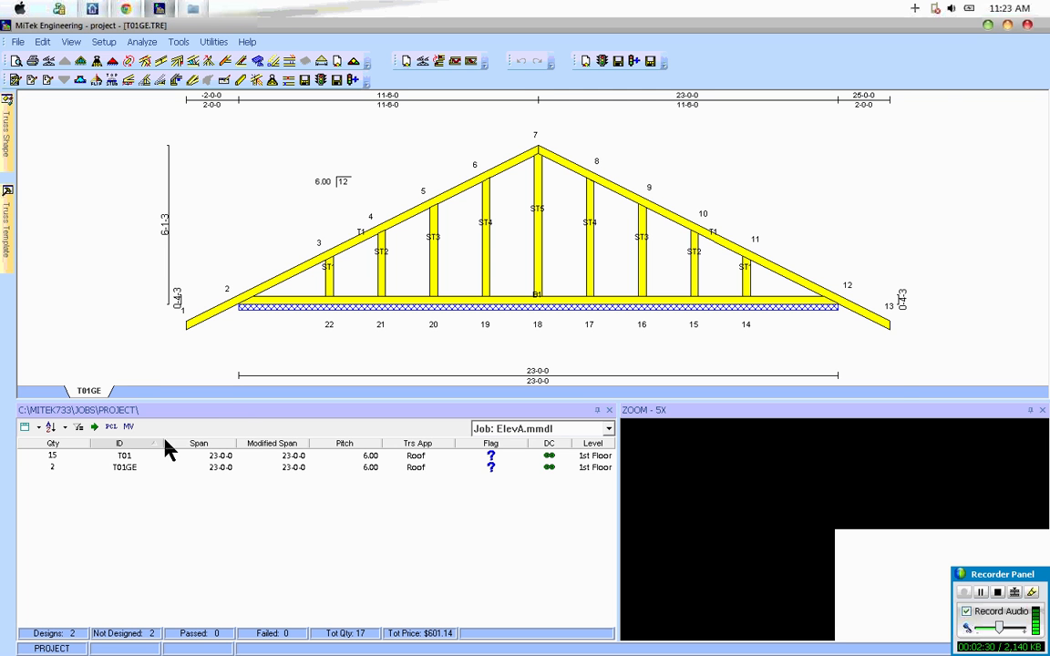
left_click(128, 469)
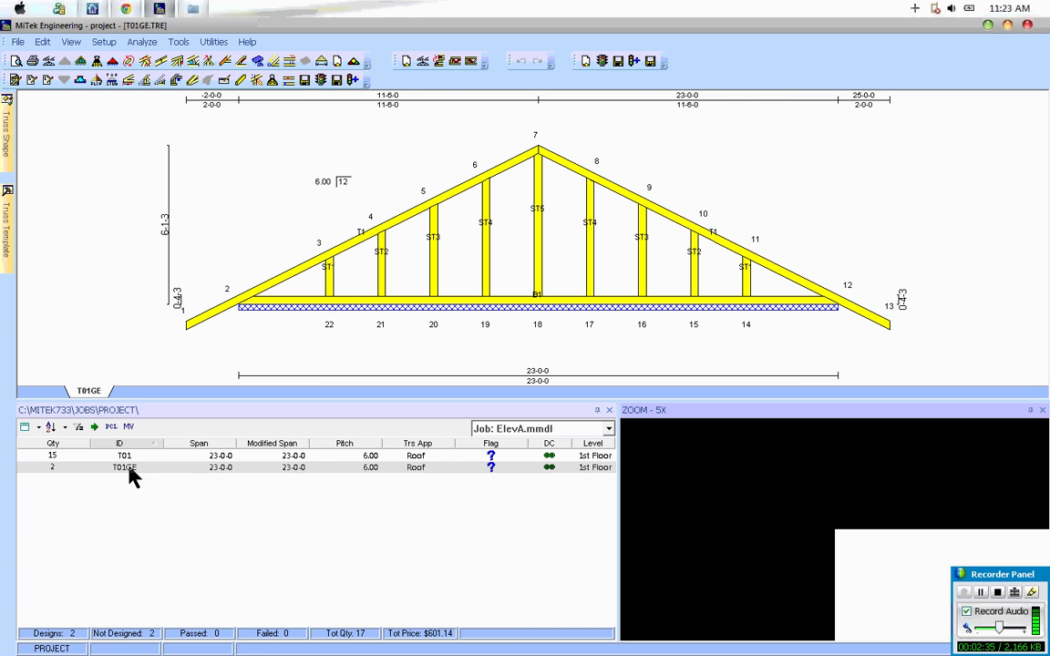
Step: Switch back to SAPPHIRE Structure, create the ElevB plan's trusses, send them despite the reported errors, and import them with the existing import settings
key("alt+Tab")
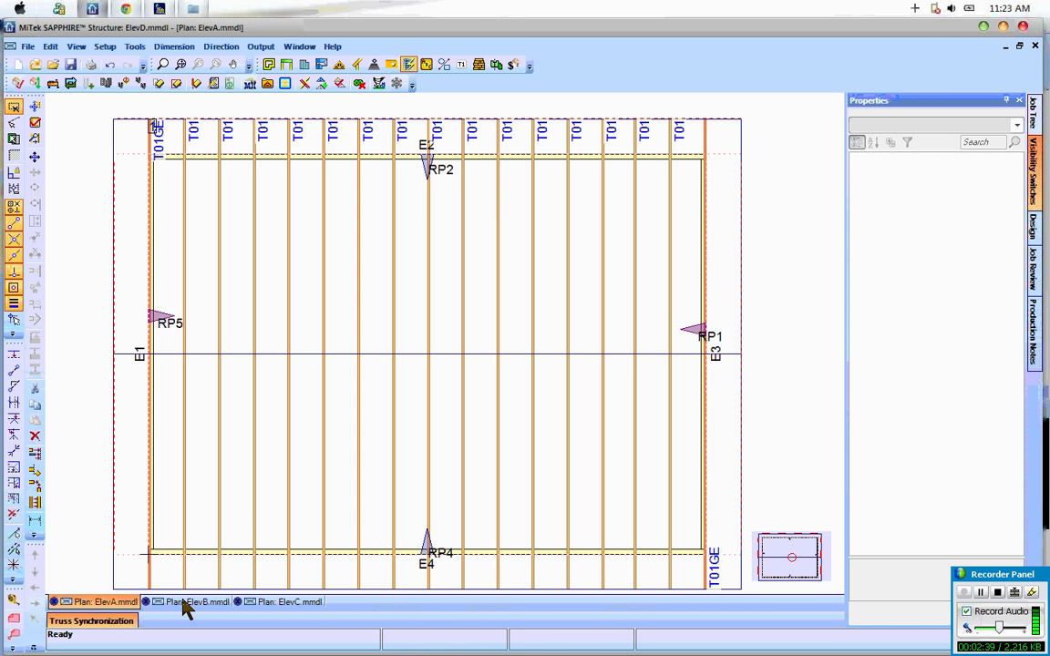
left_click(184, 604)
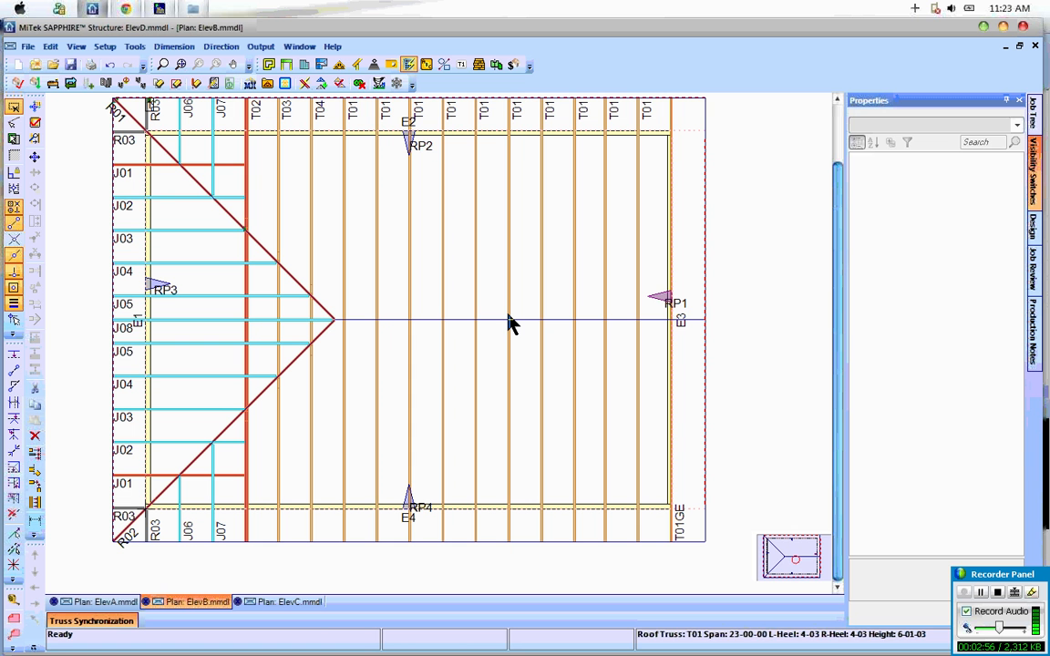
left_click(286, 83)
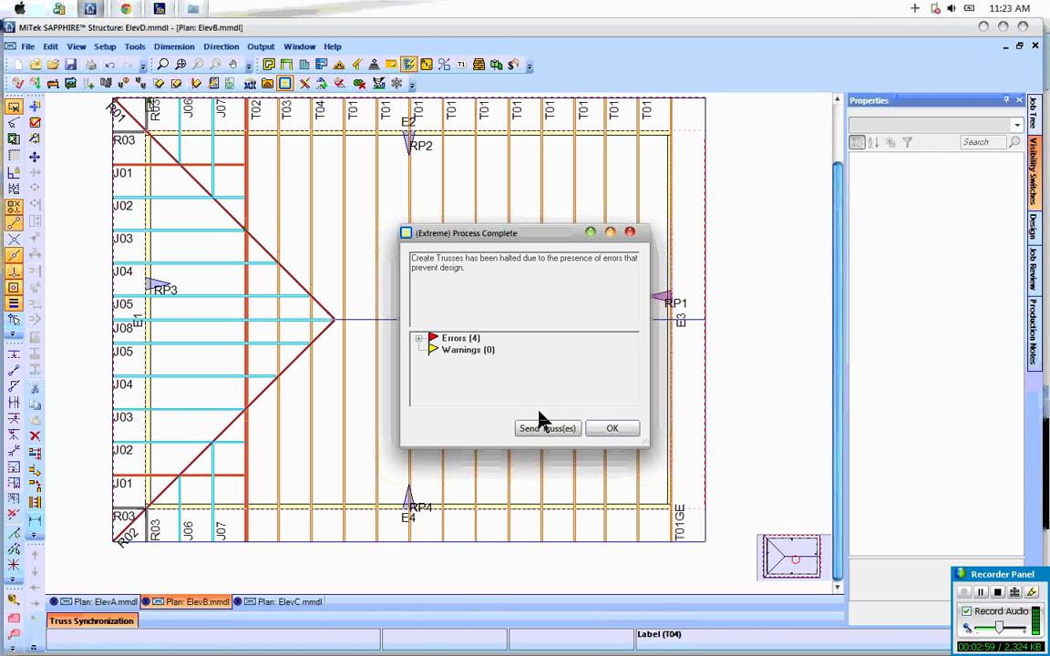
left_click(567, 427)
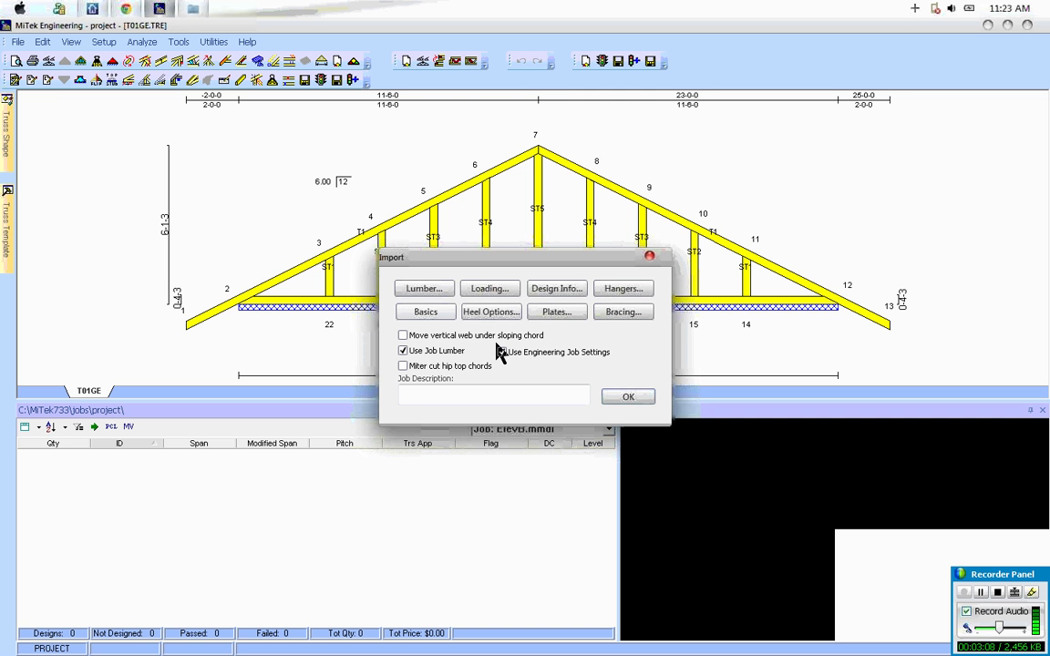
left_click(626, 401)
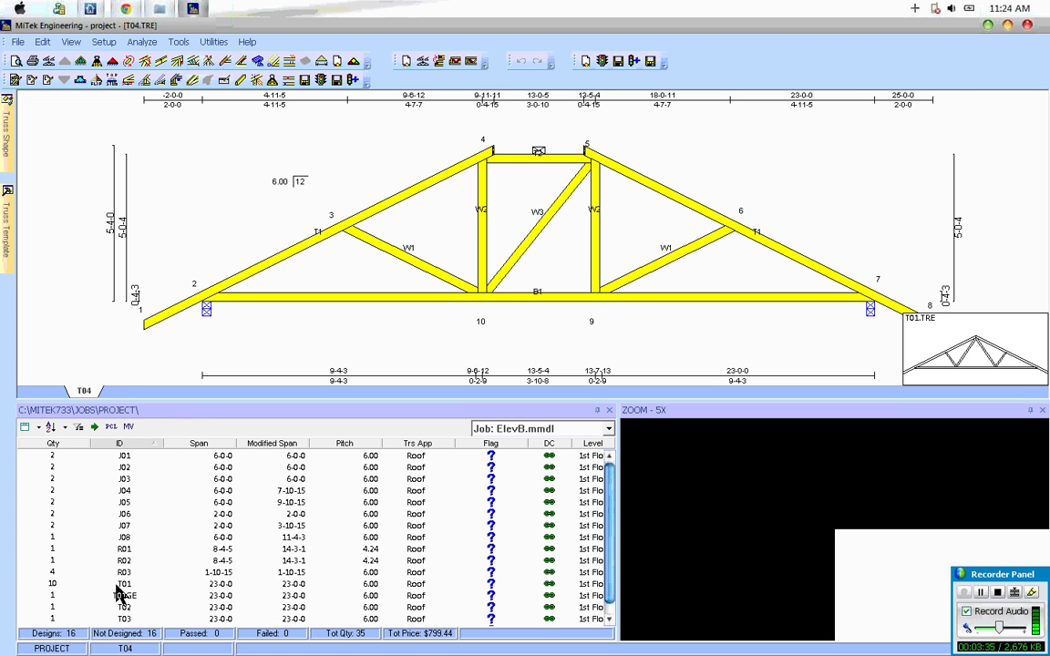
Step: Check the T01 and T01GE entries in the ElevB.mmdl truss list
left_click(77, 584)
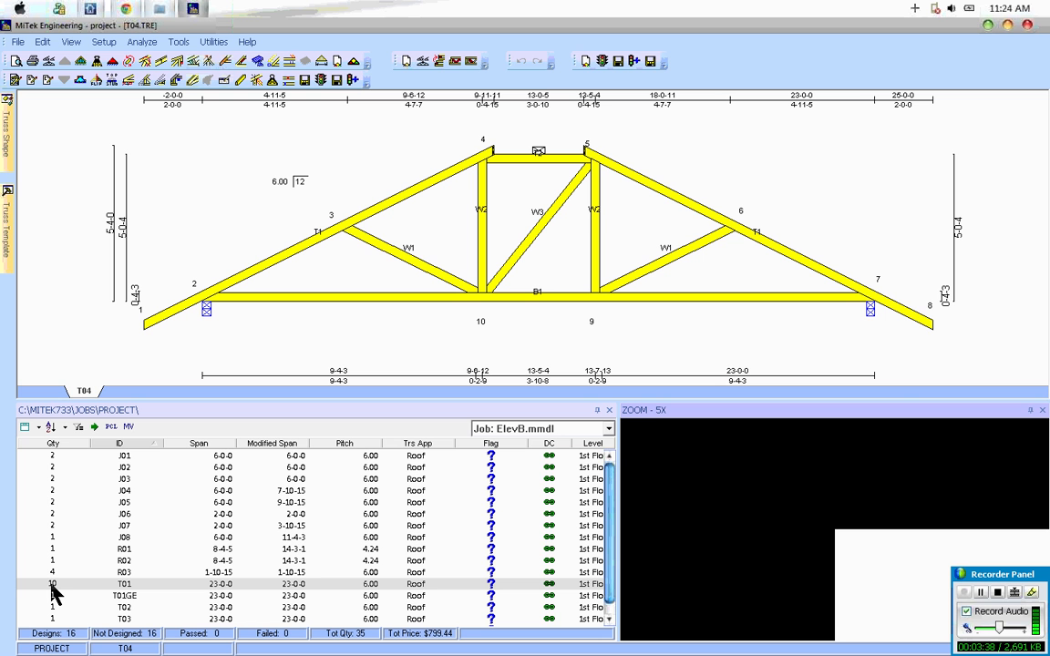
left_click(132, 597)
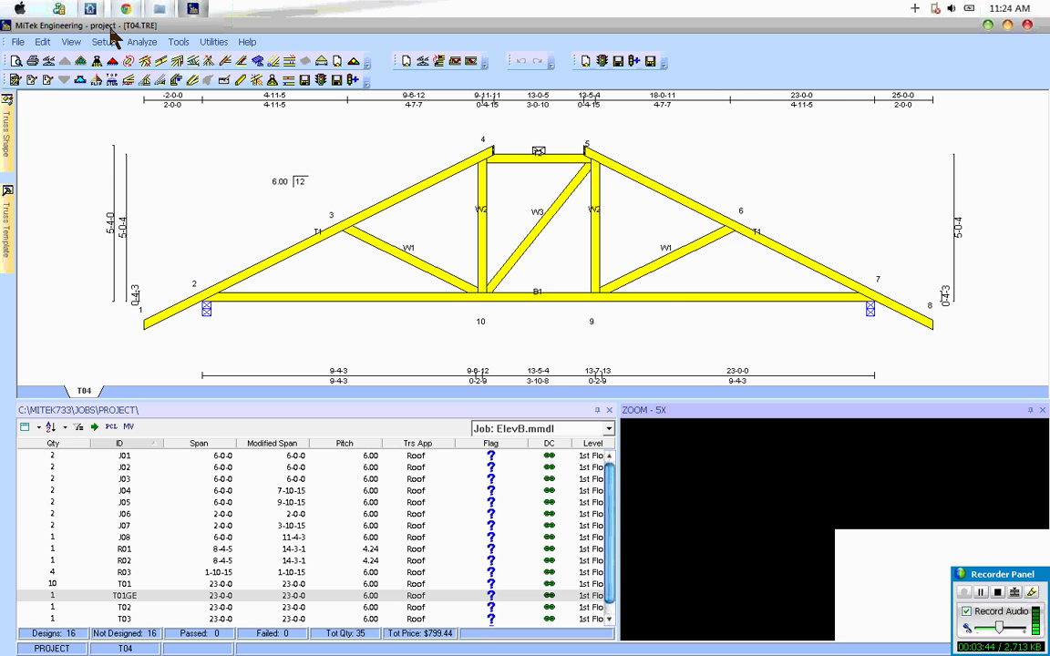
Step: Switch back to SAPPHIRE Structure, create and send the ElevC plan's trusses, and import them with the existing import settings
mouse_move(92, 11)
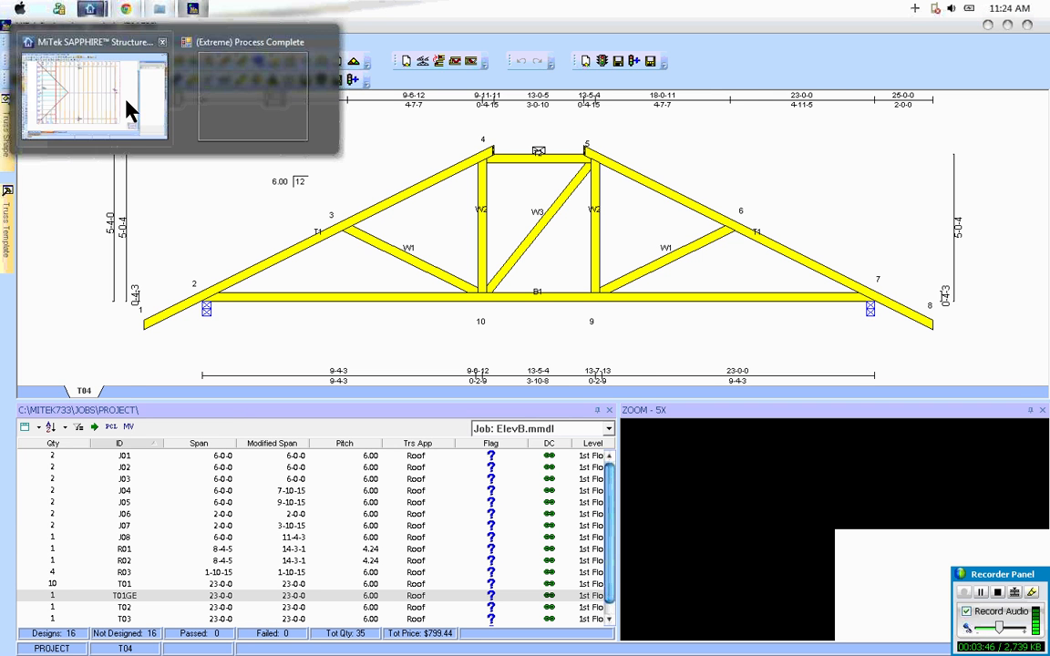
left_click(117, 90)
left_click(617, 430)
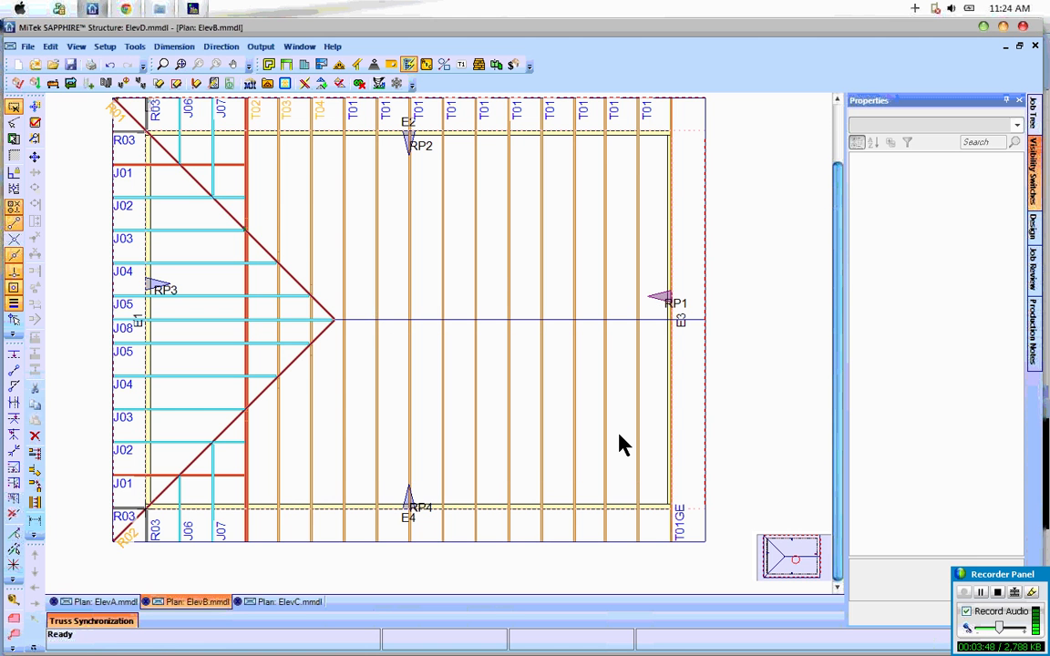
left_click(288, 602)
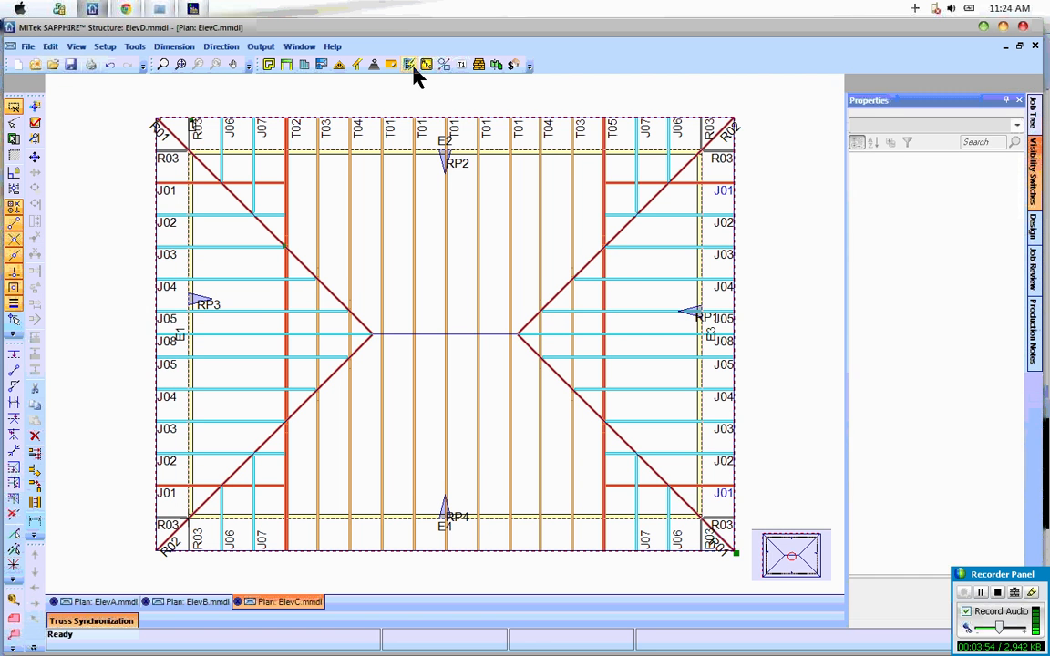
left_click(286, 84)
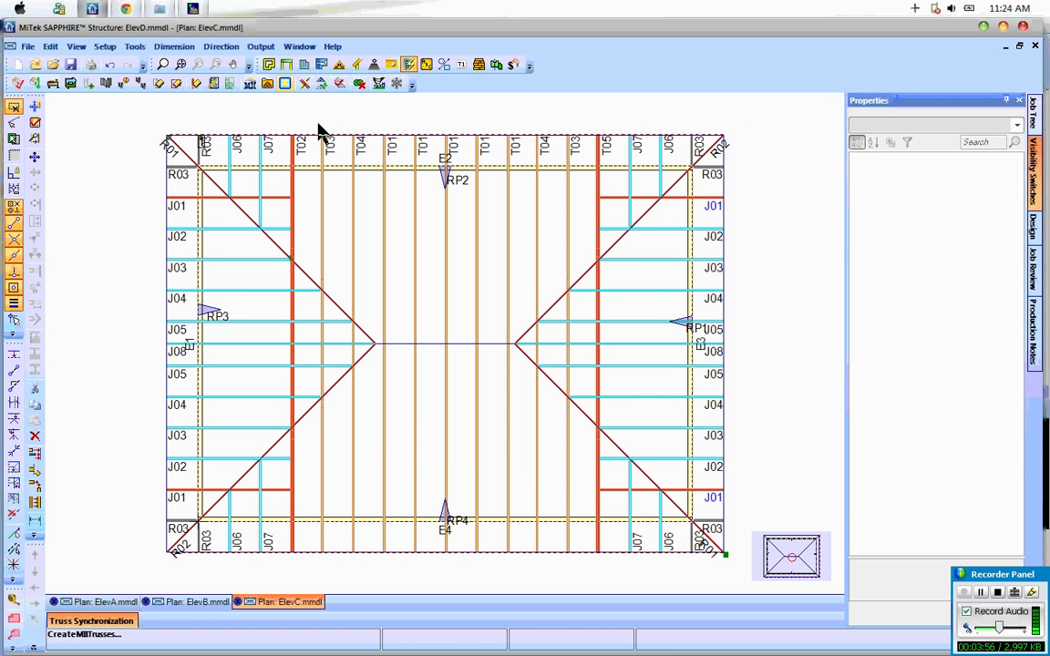
left_click(547, 429)
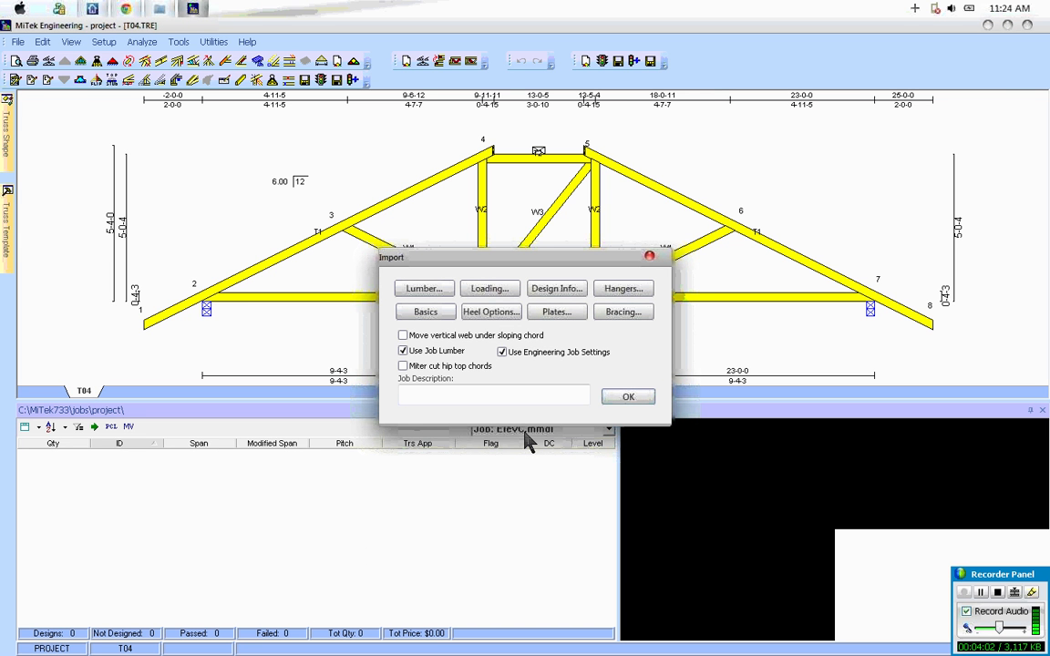
left_click(618, 394)
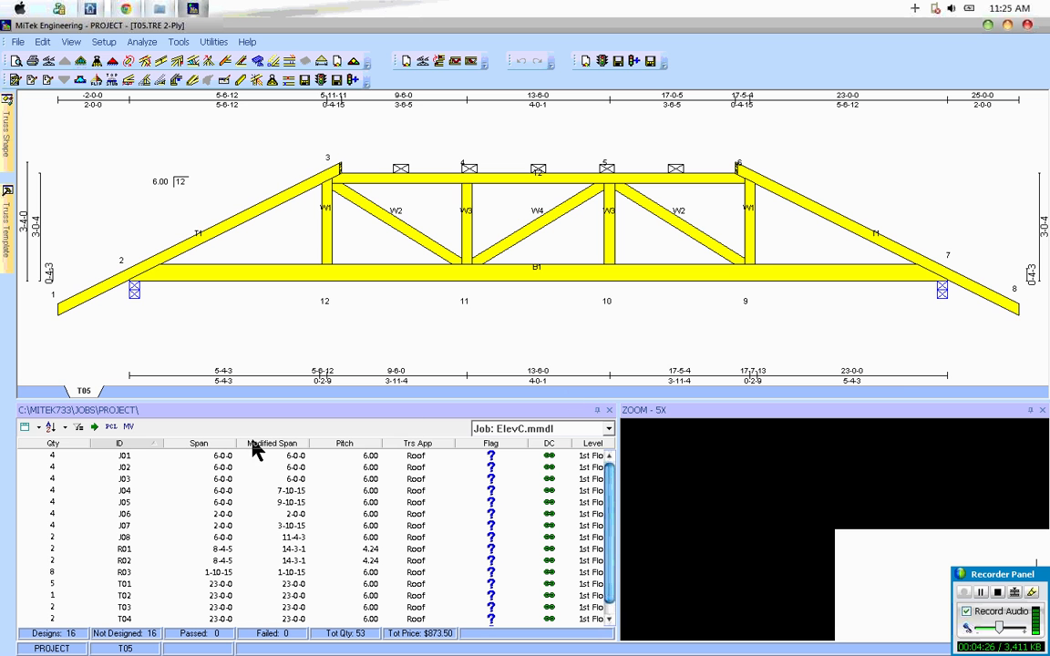
Step: Show the ElevB.mmdl job's truss list and open truss T01 from it
mouse_move(157, 454)
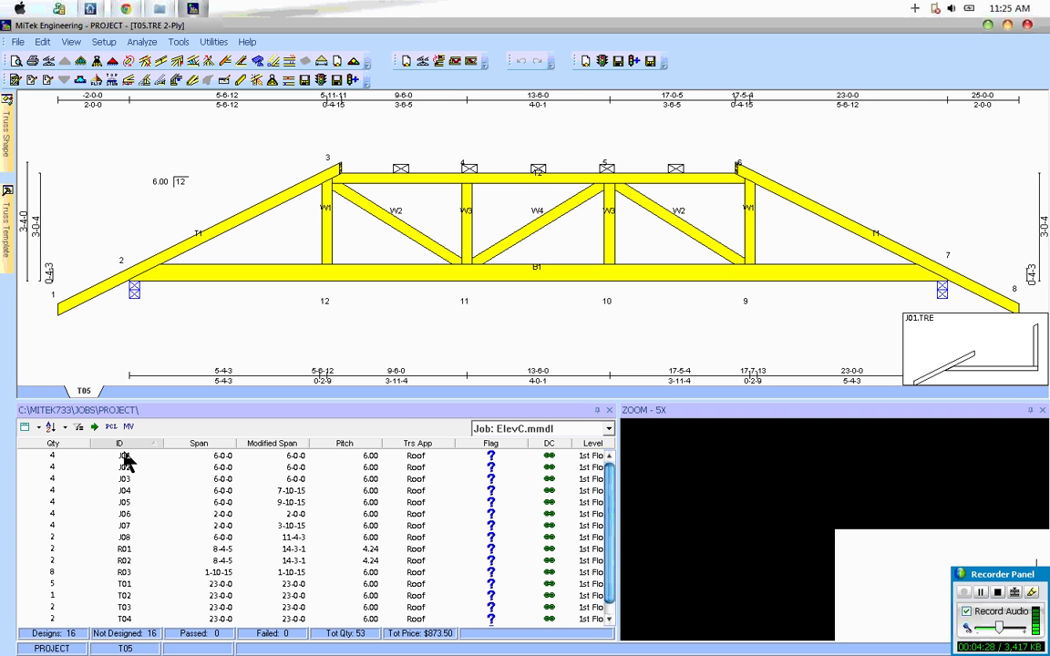
left_click(609, 429)
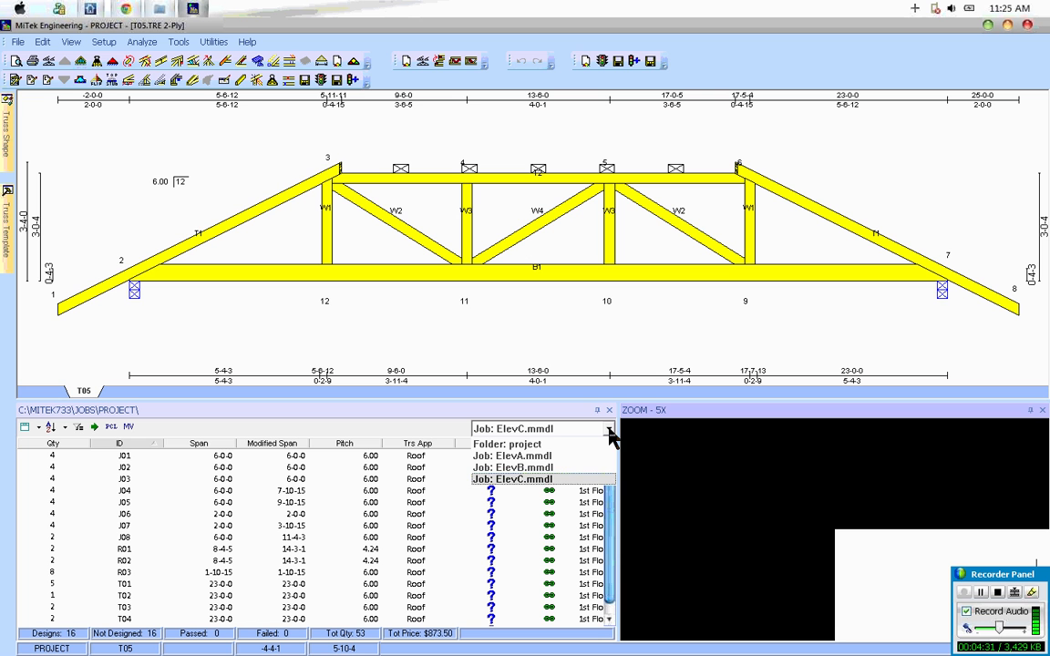
left_click(540, 469)
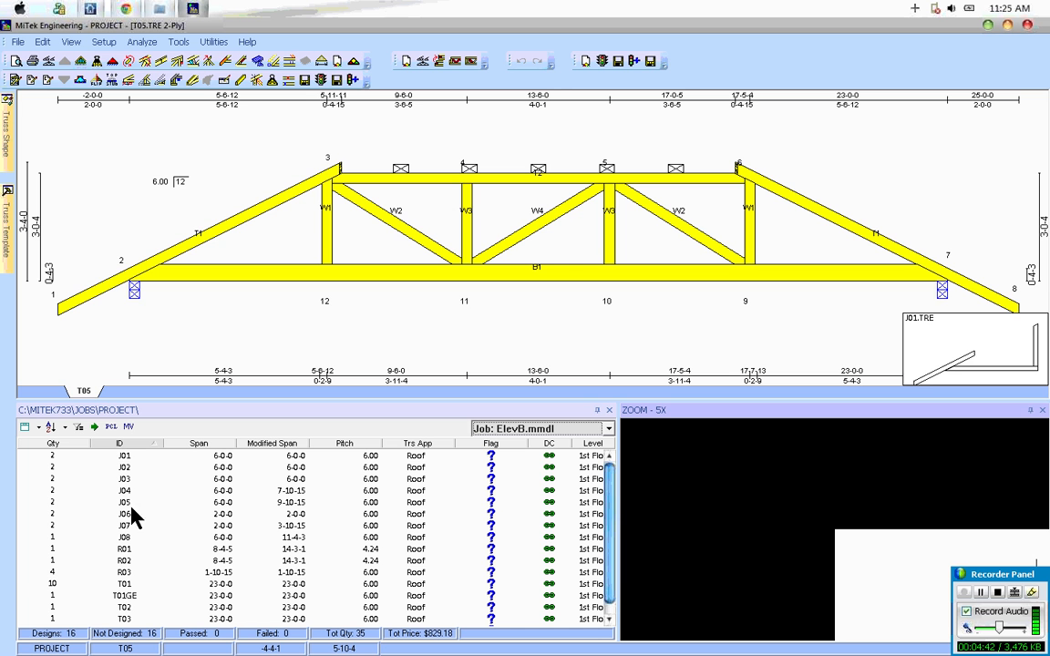
double_click(125, 584)
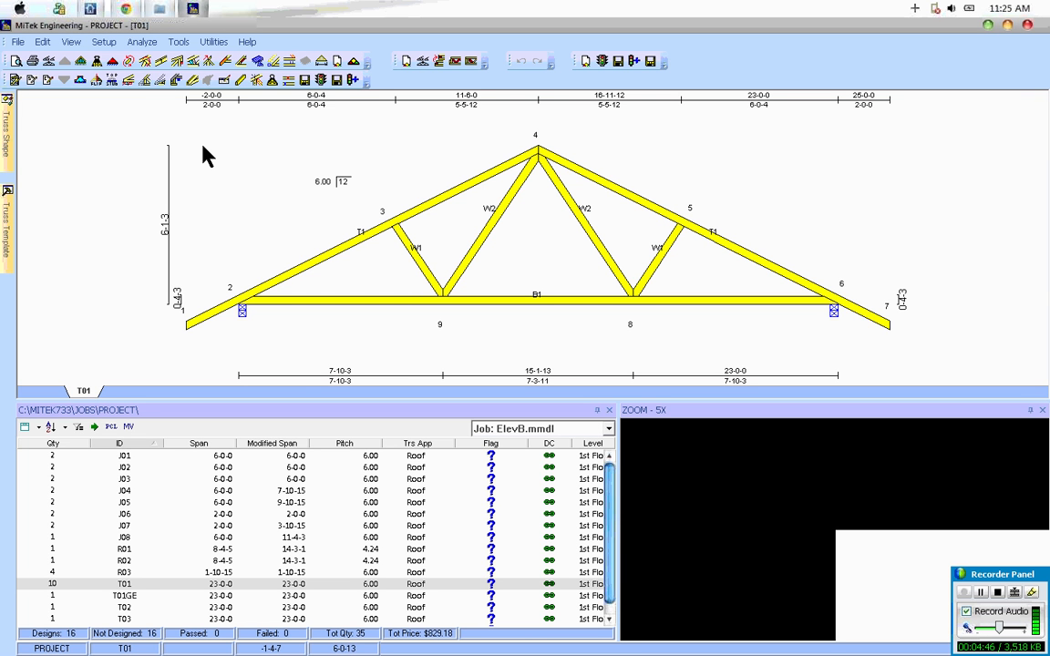
Step: Add a joint to T01's bottom chord for four panels, rebuild the truss, and analyze it with the layout loads preserved
left_click(80, 80)
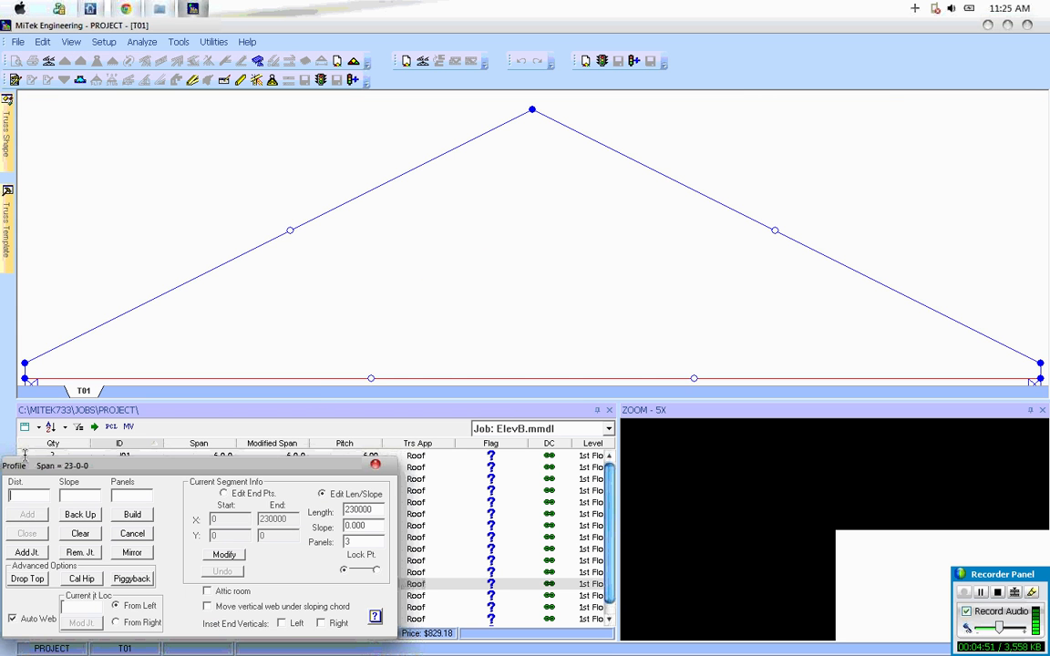
left_click(26, 555)
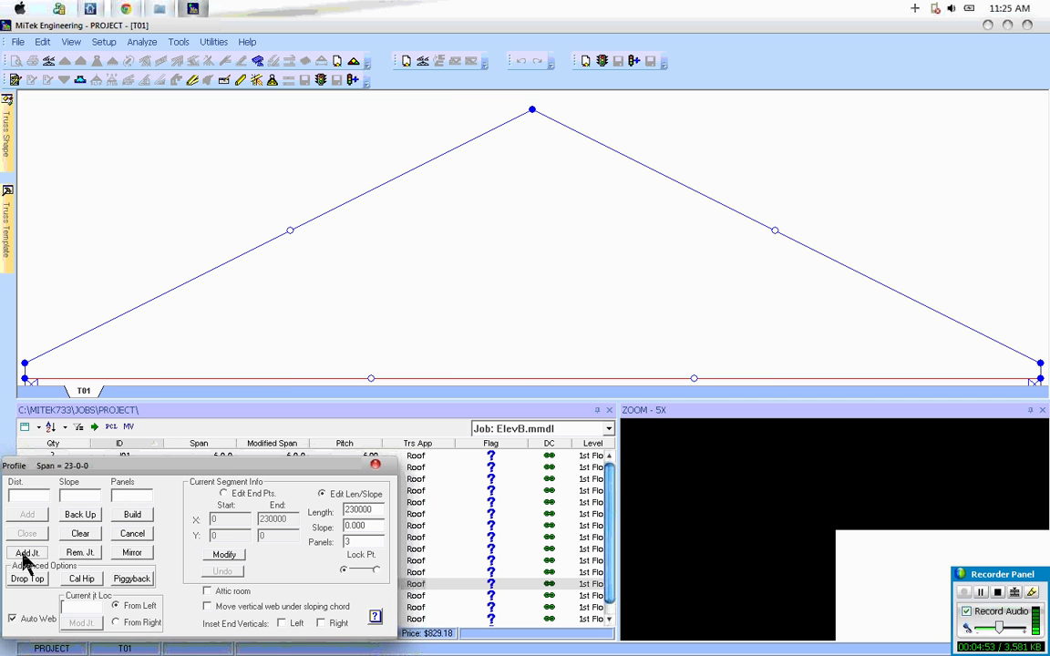
left_click(132, 515)
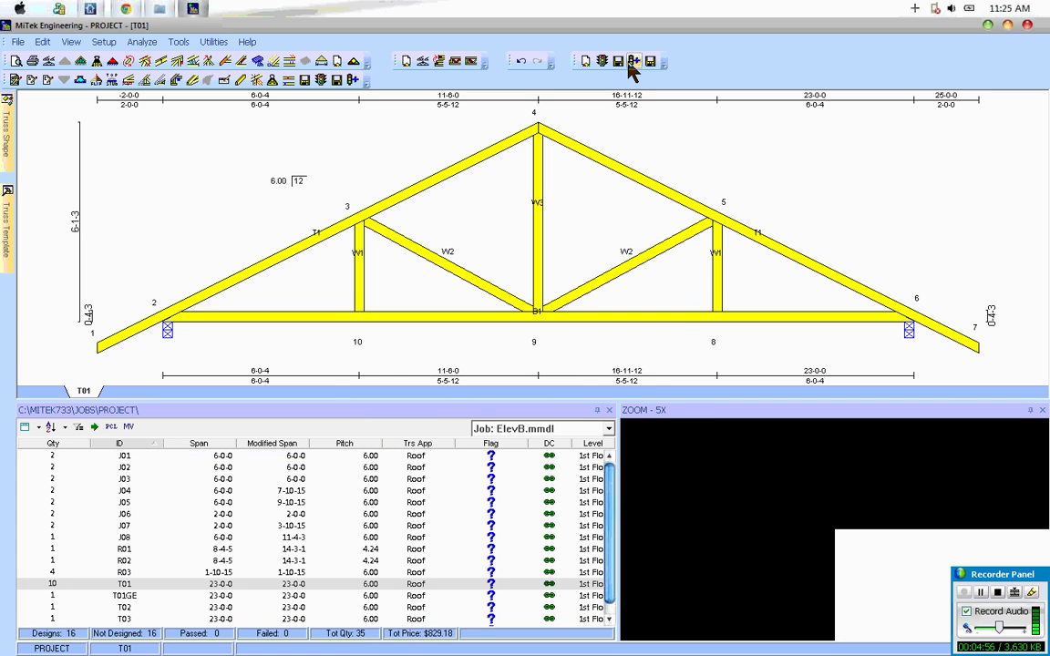
left_click(633, 63)
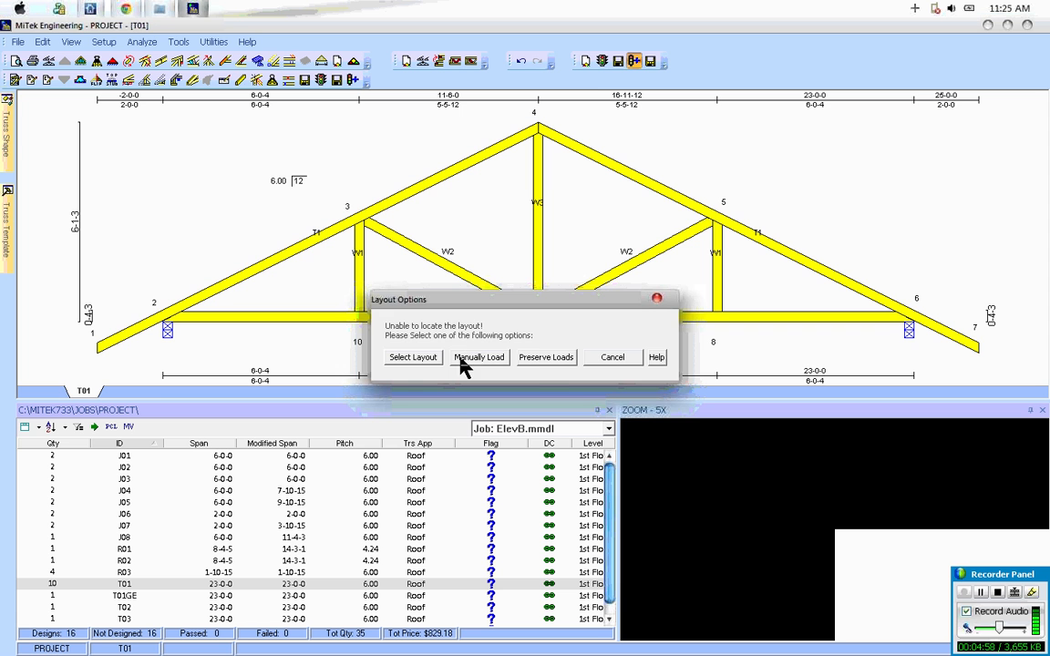
left_click(534, 360)
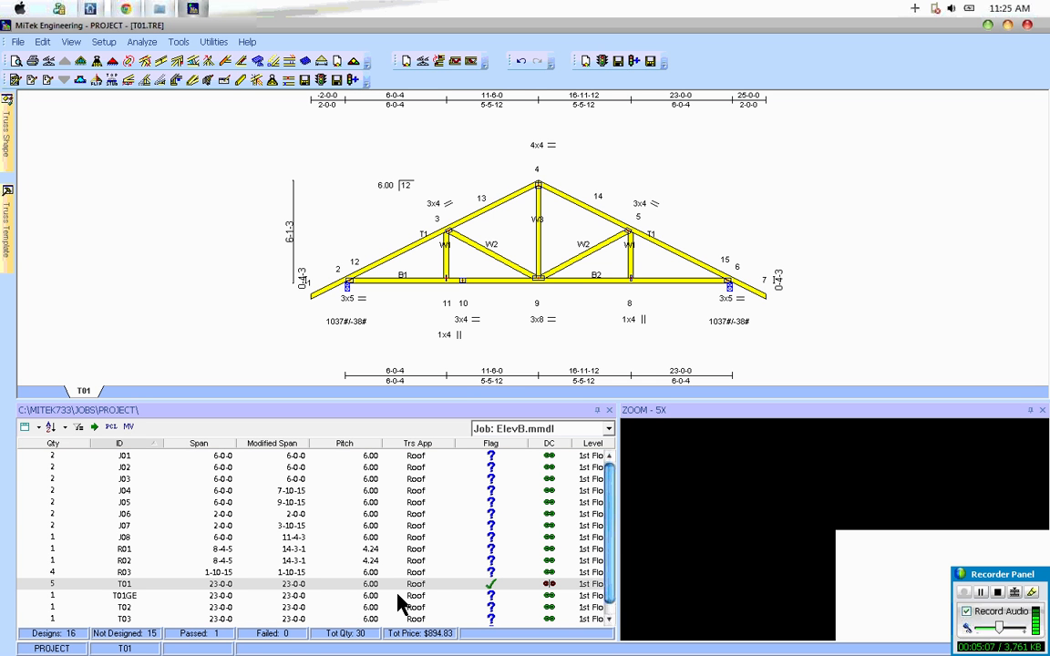
Step: Check truss T01 in the ElevA.mmdl and ElevC.mmdl jobs for the revised design
left_click(527, 429)
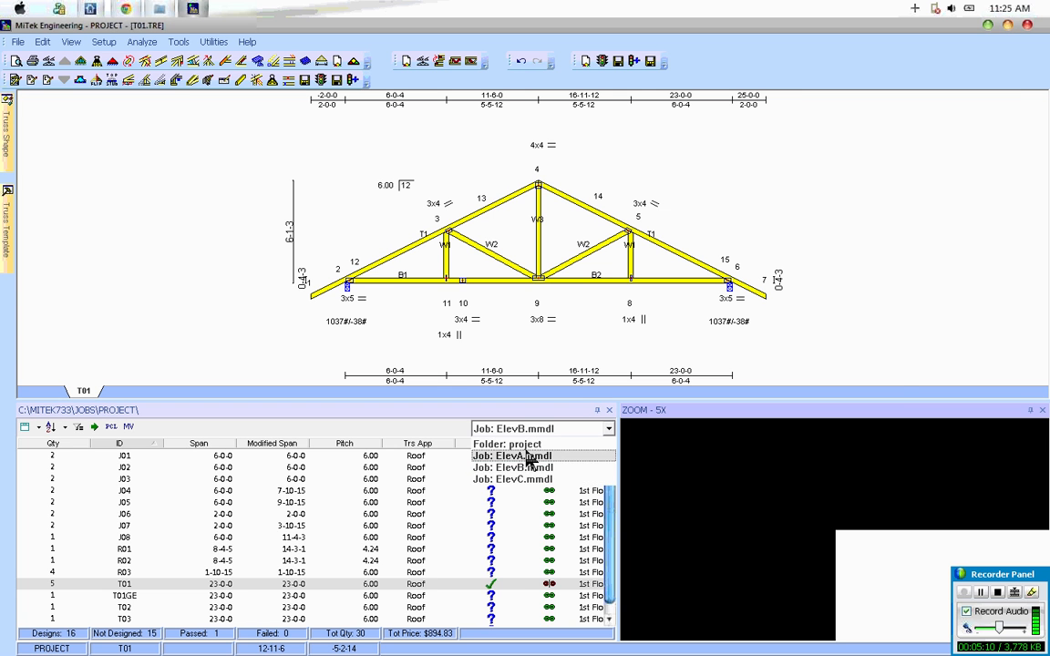
left_click(527, 456)
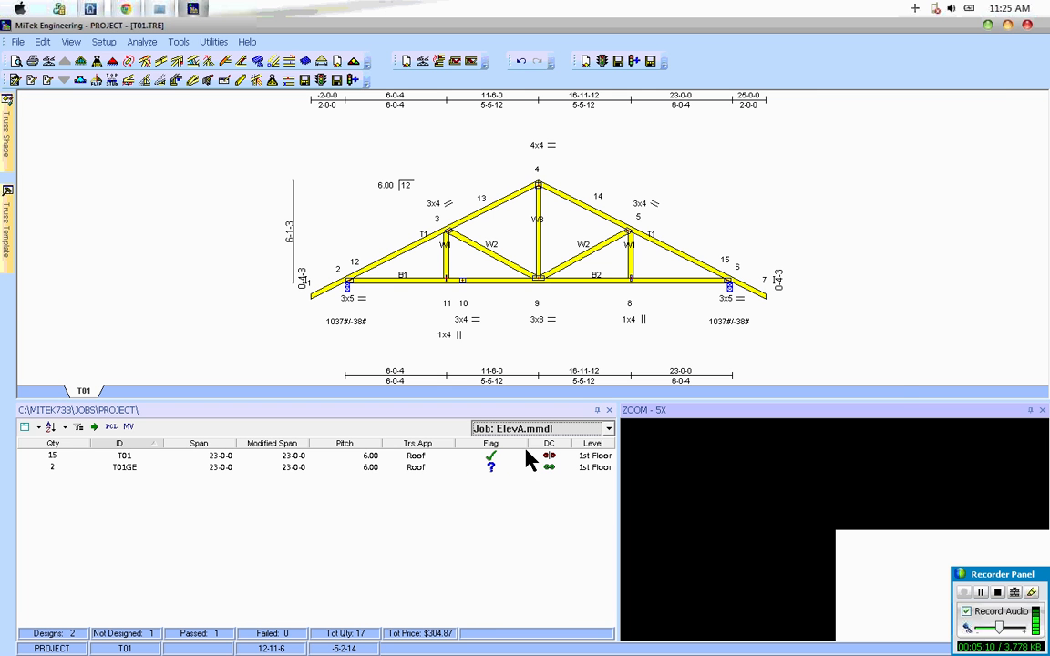
left_click(130, 458)
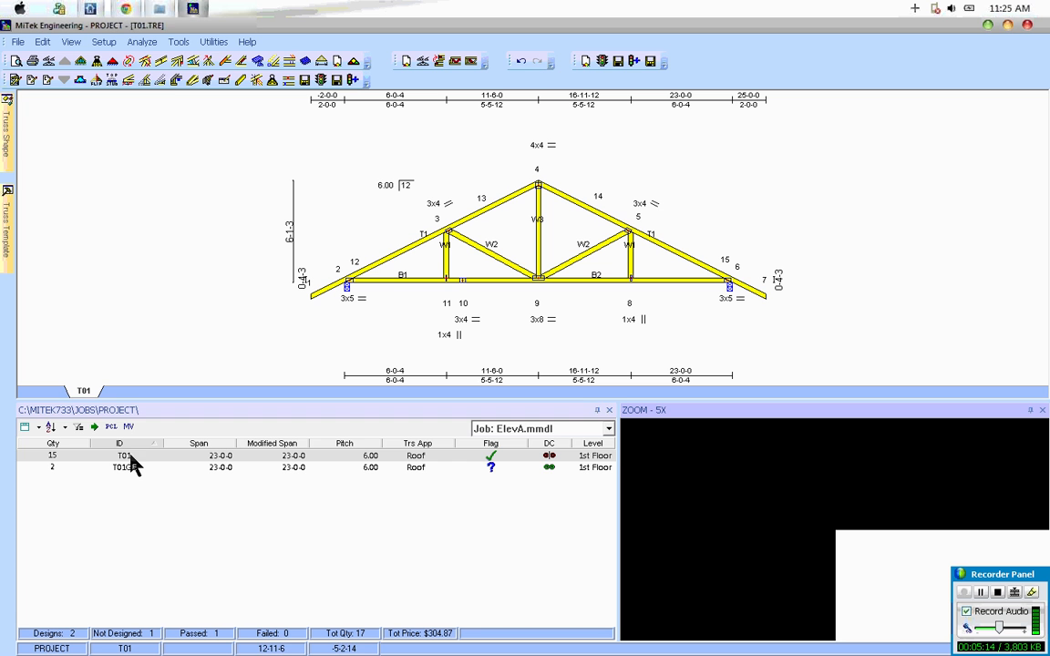
left_click(519, 430)
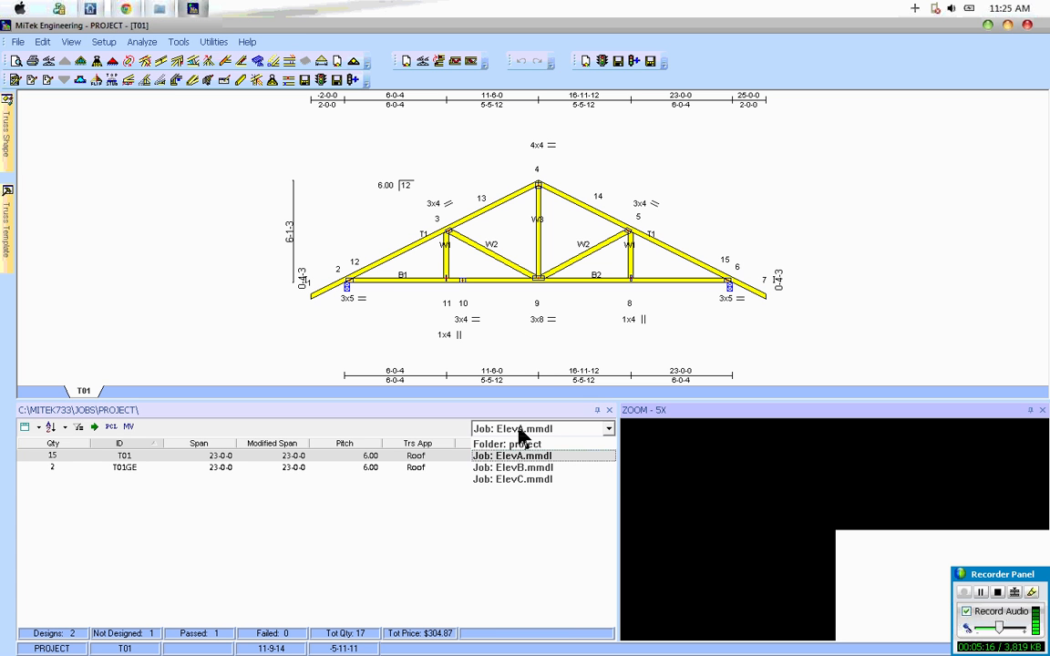
left_click(515, 479)
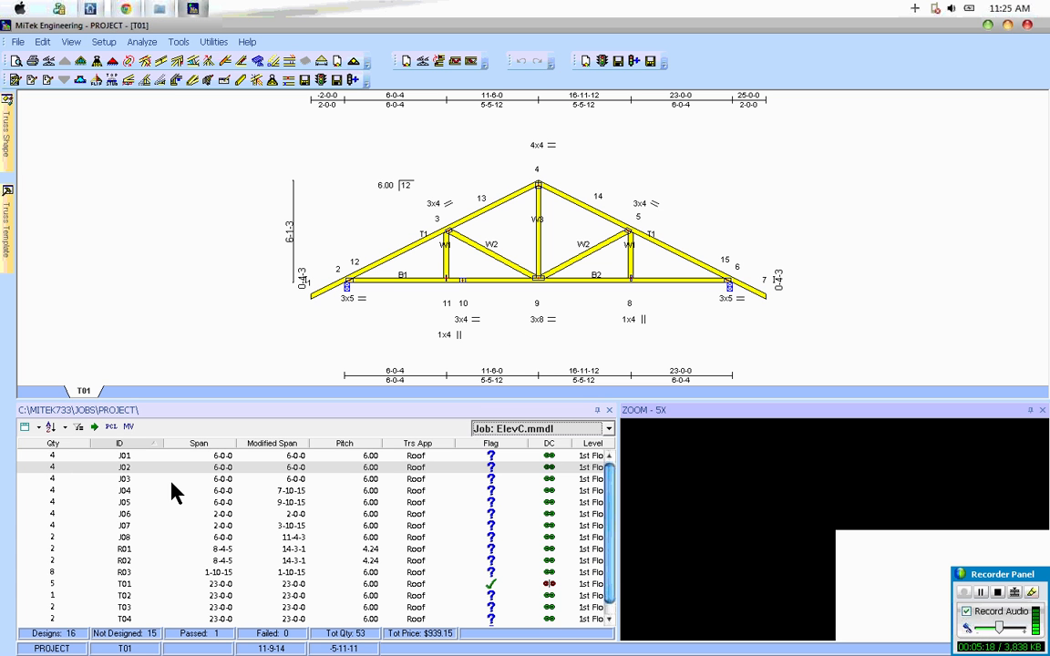
left_click(128, 585)
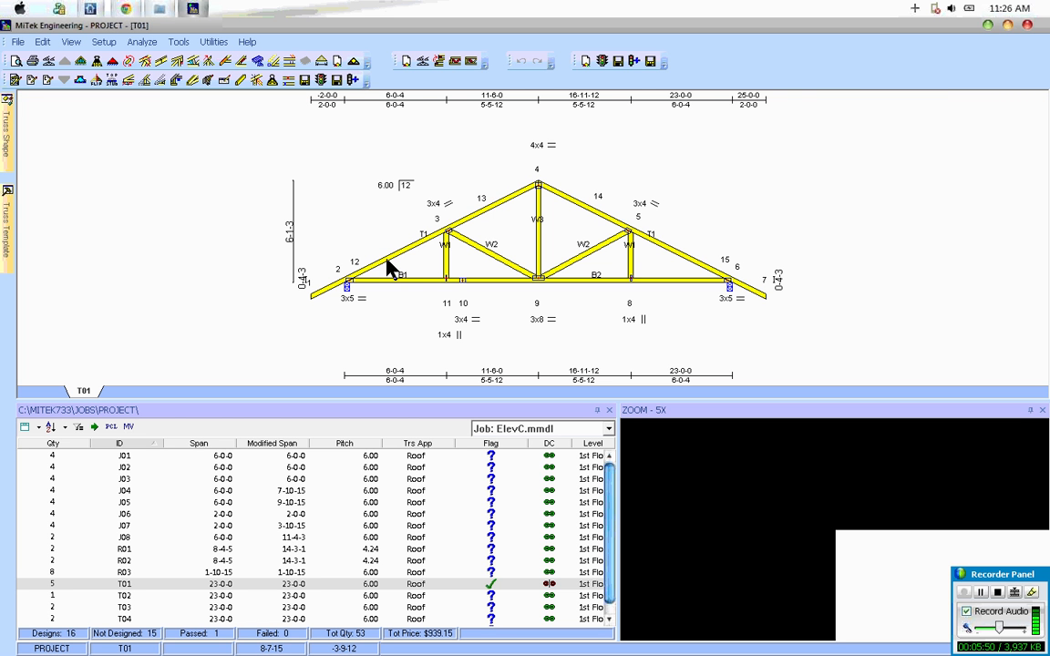
Step: Review the Program Integration options for exchanging trusses with the layout program and accept them as they are
left_click(104, 43)
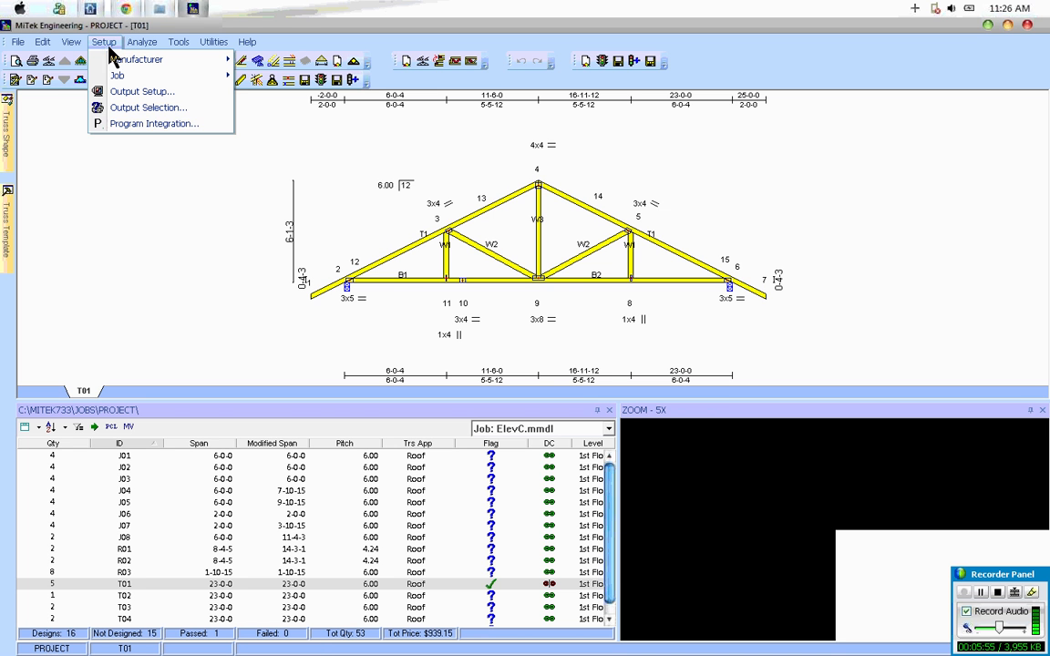
left_click(148, 124)
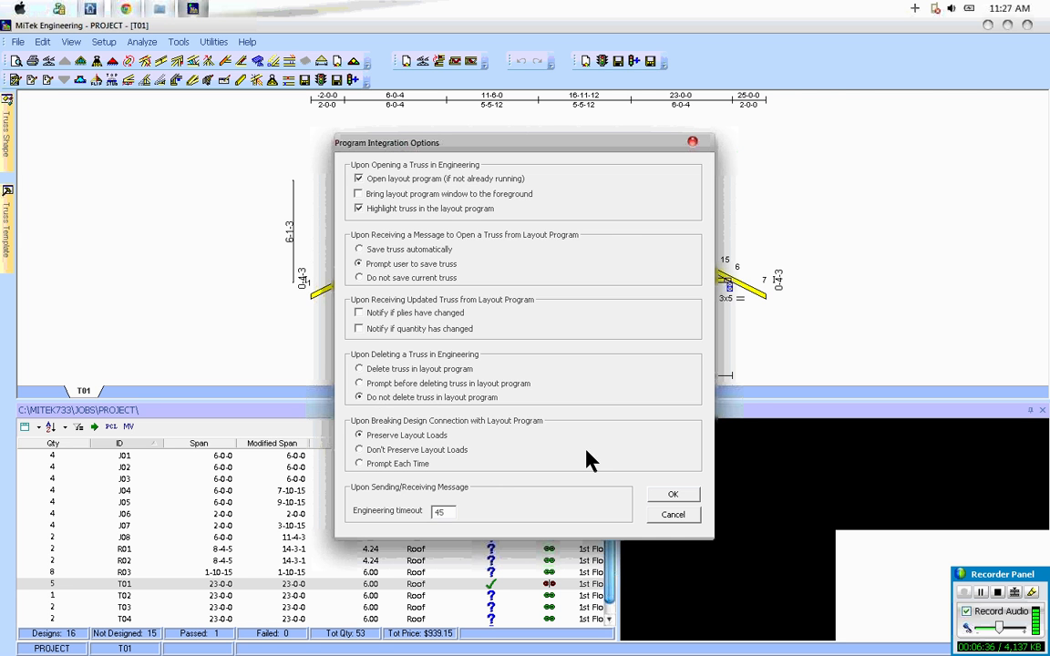
left_click(672, 499)
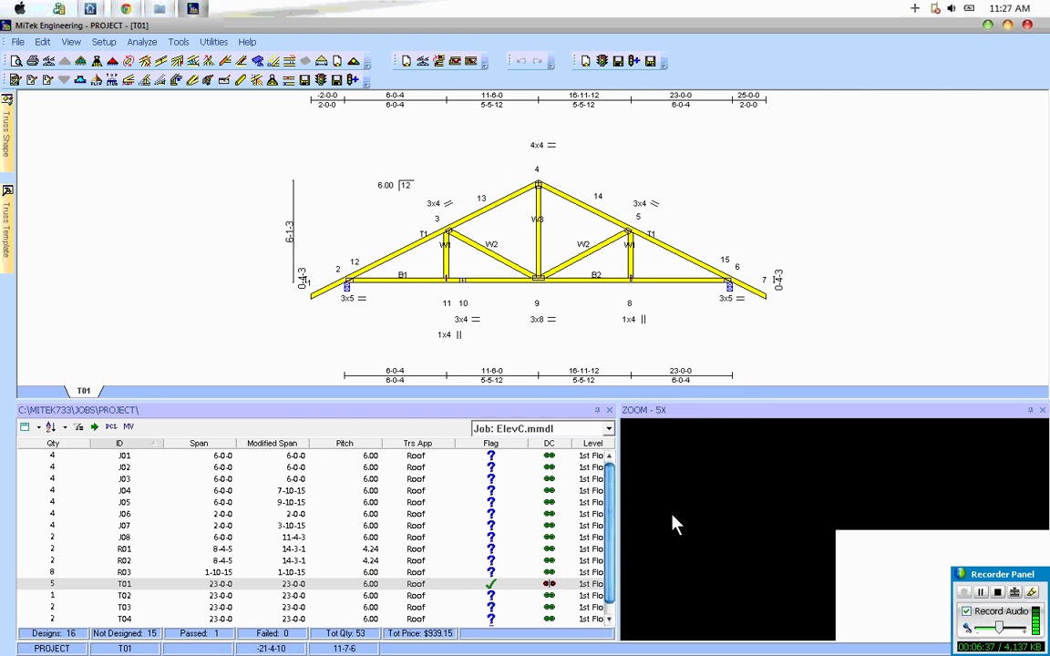
Step: Switch to SAPPHIRE Structure and dismiss the Create Trusses completion message
mouse_move(199, 12)
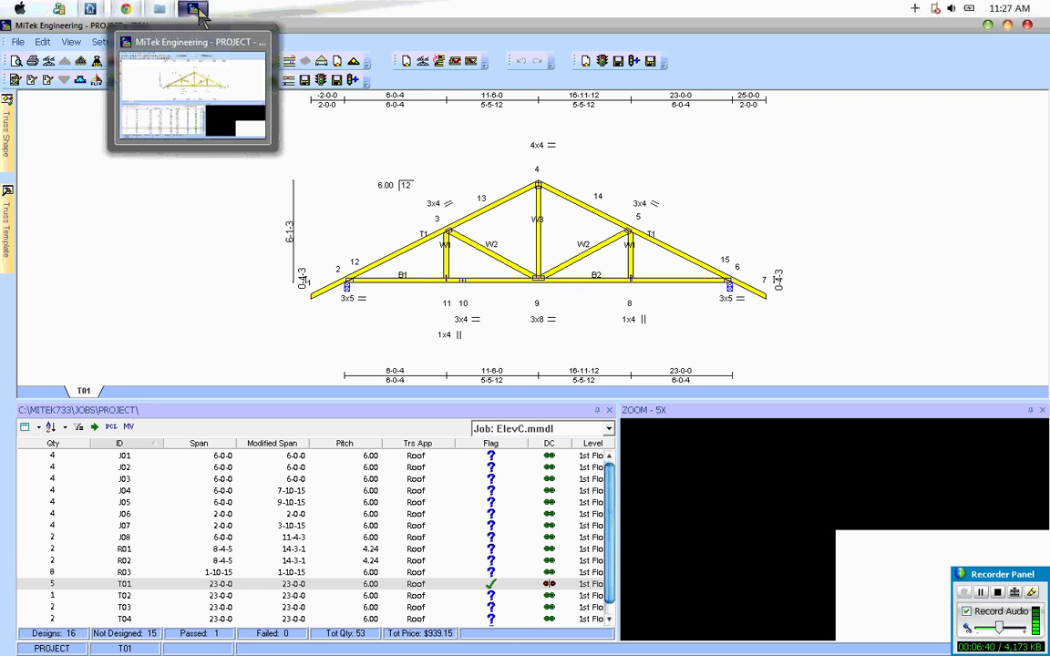
mouse_move(94, 11)
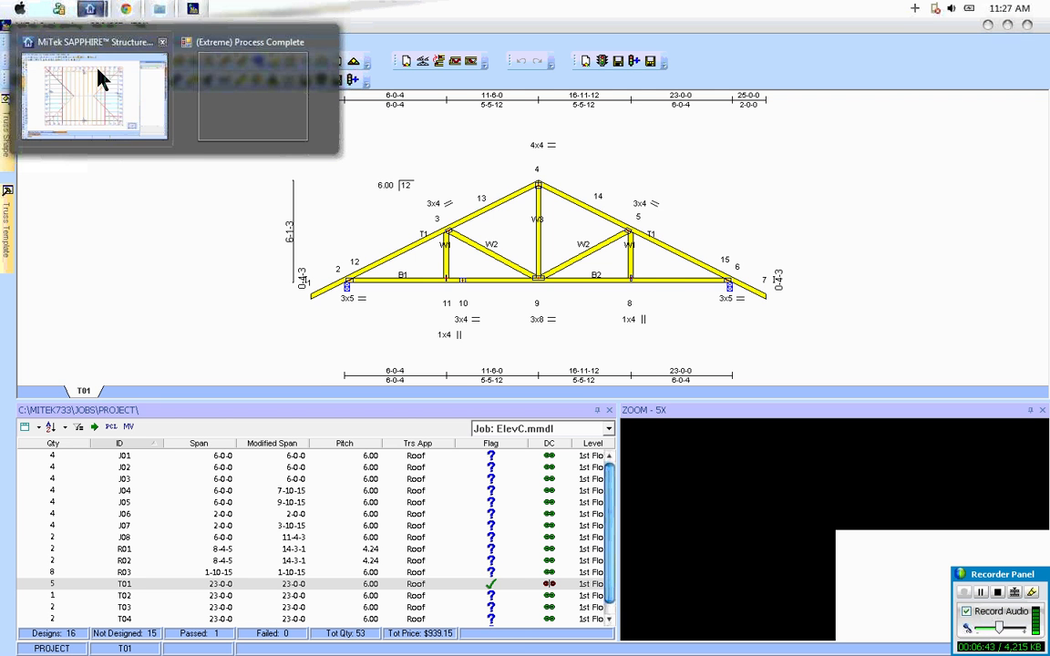
left_click(86, 56)
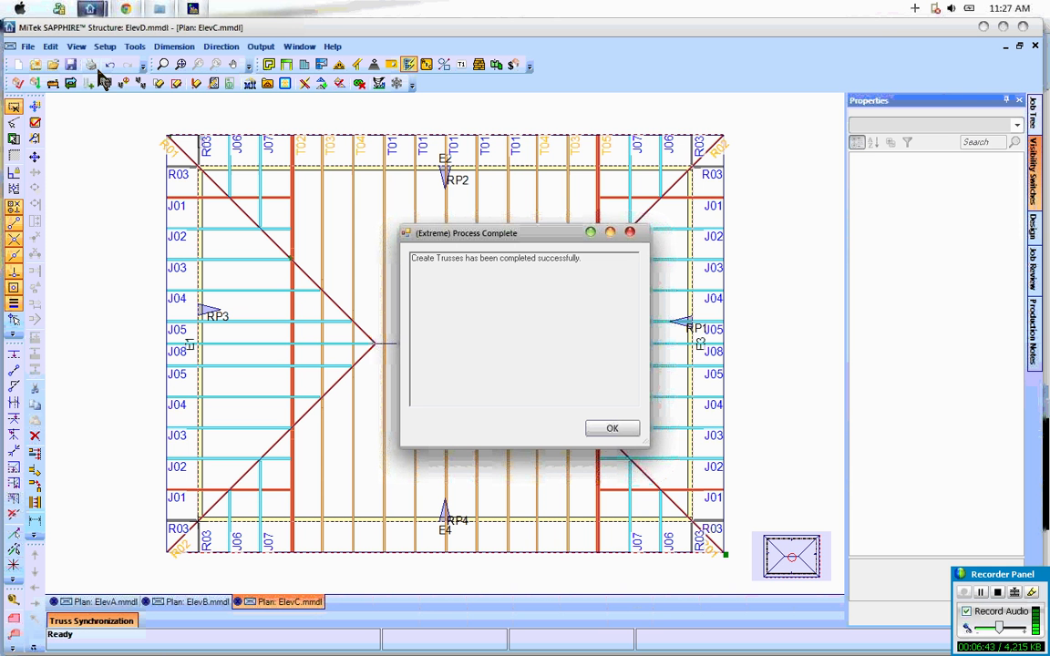
left_click(627, 433)
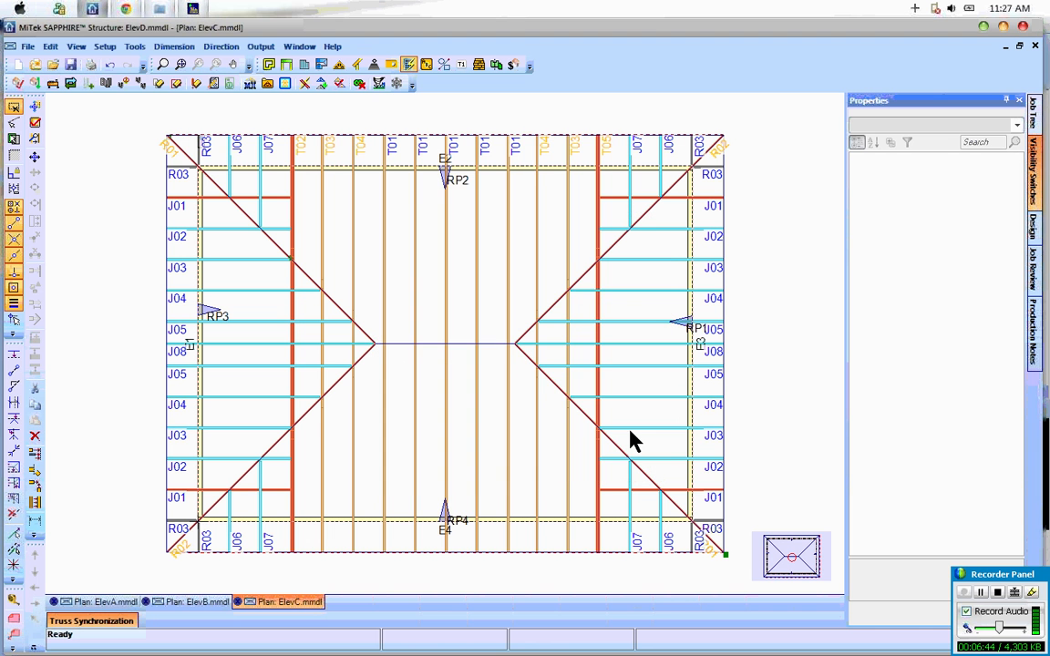
Step: Examine the Integrated Engineering program settings, including Communicate Truss Label Changes, and leave them without saving
left_click(105, 46)
left_click(127, 101)
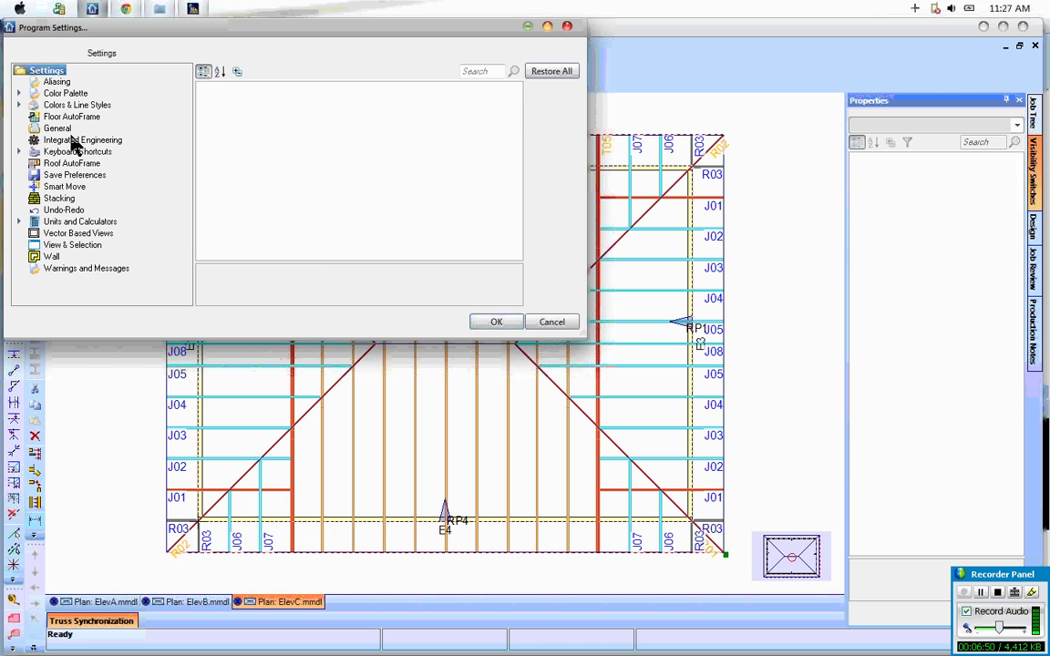
left_click(71, 140)
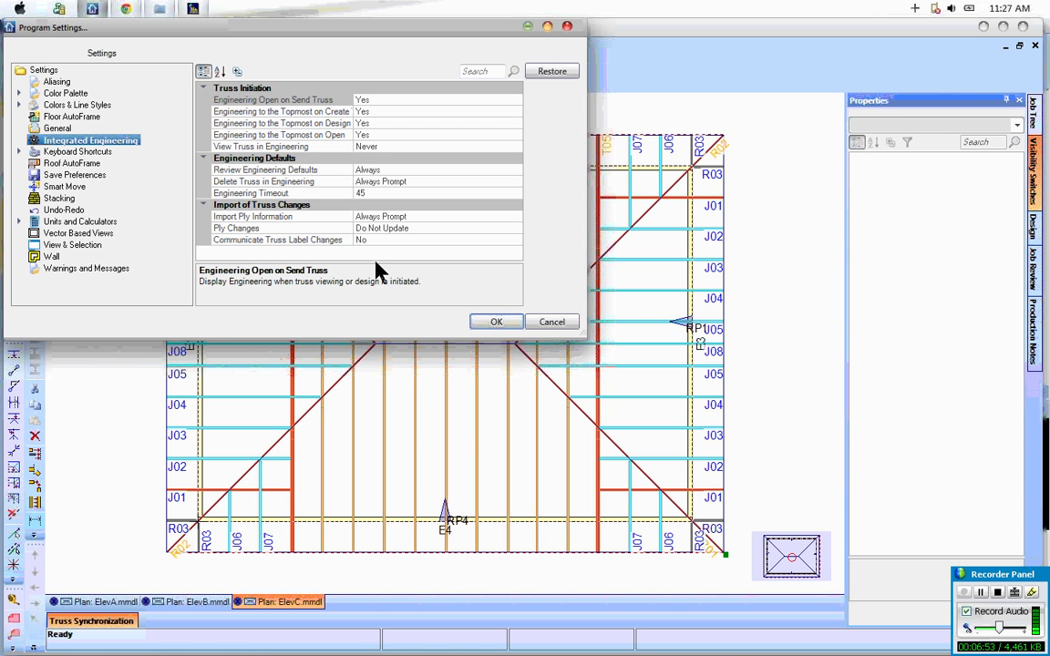
left_click(303, 242)
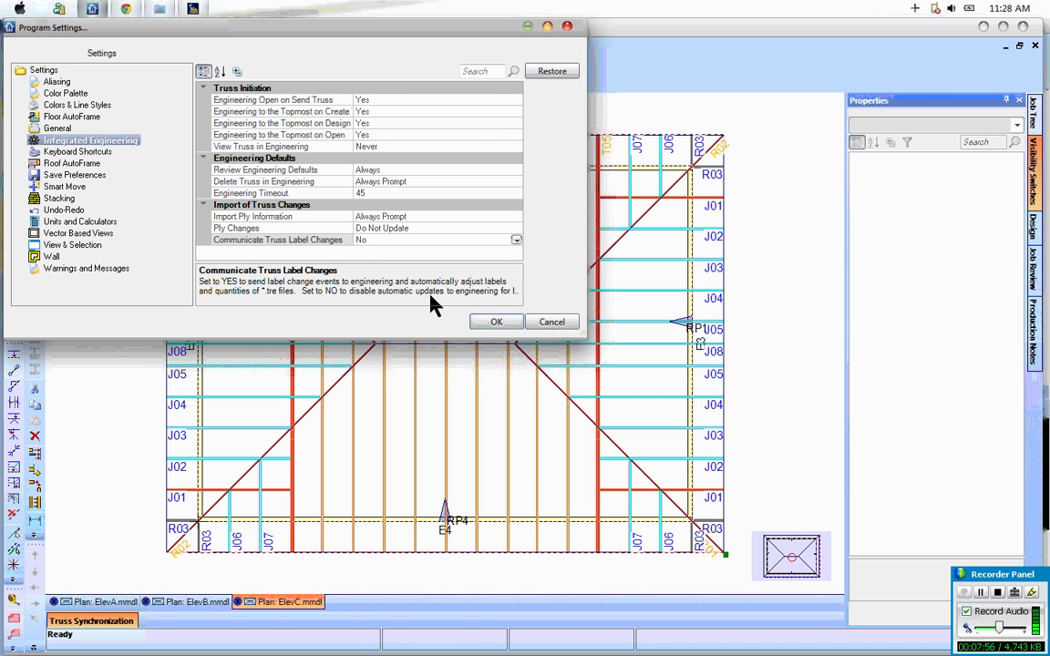
left_click(550, 322)
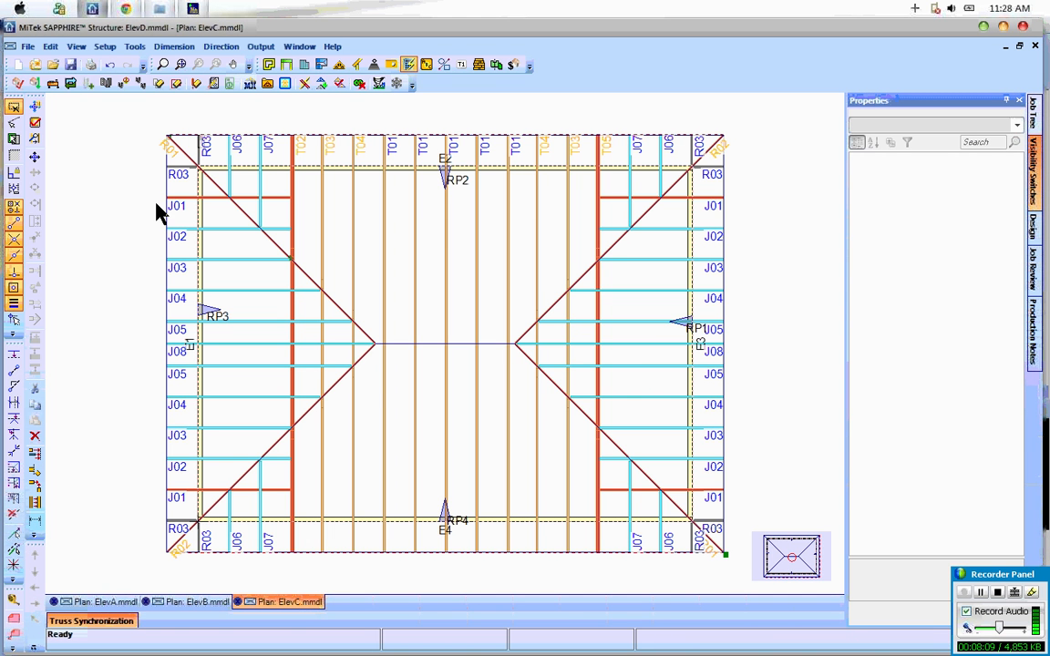
Step: Save a copy of the ElevC layout in the project folder as Elevd.mmdl
left_click(27, 47)
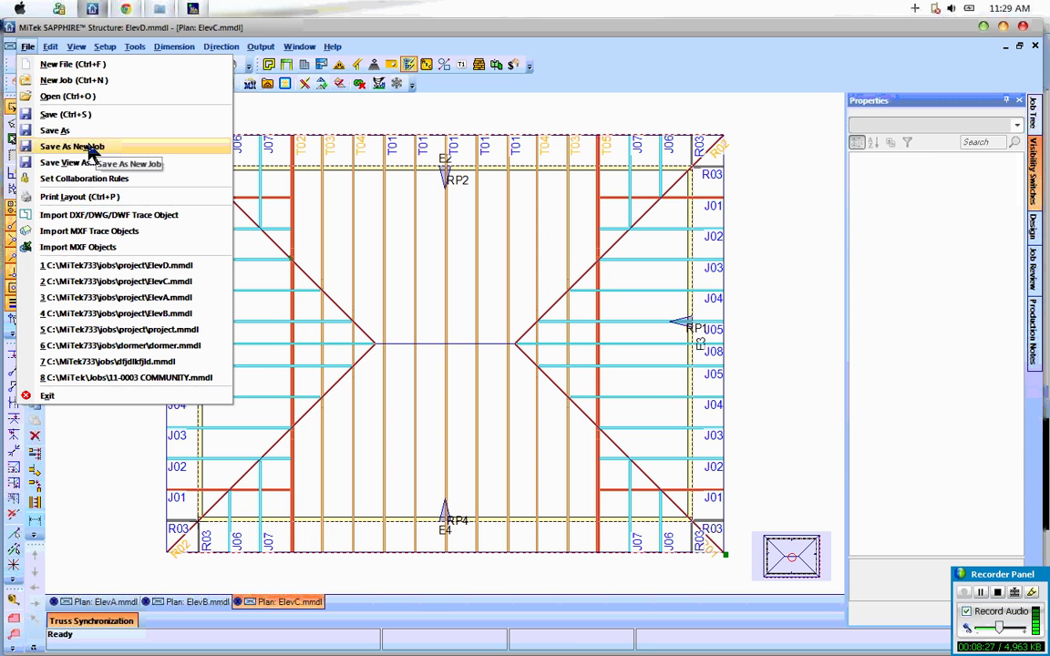
left_click(68, 133)
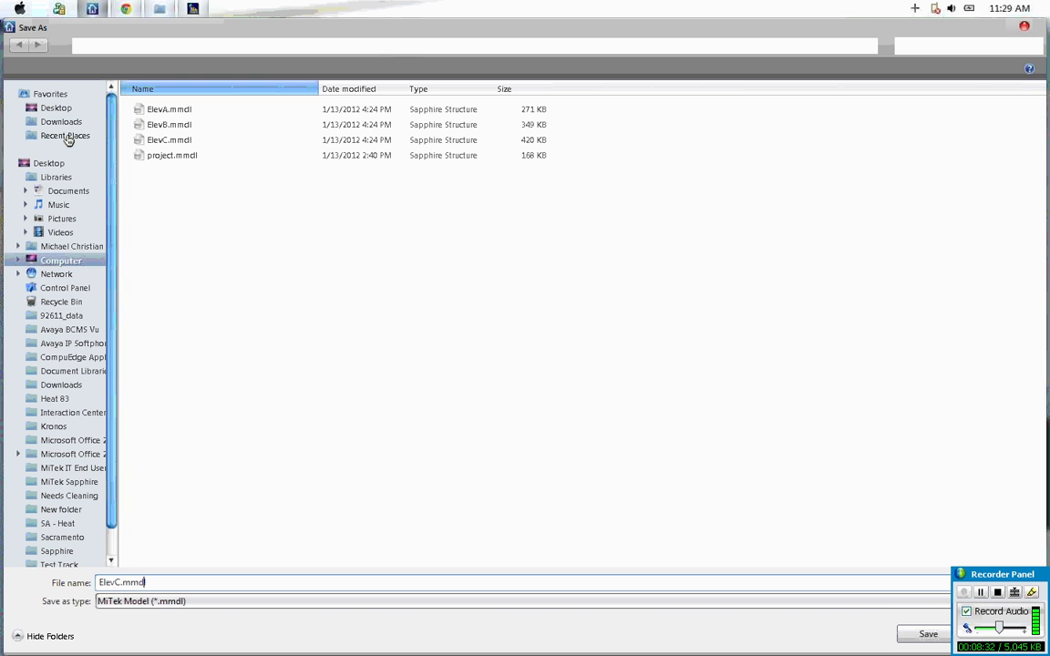
key("Left")
key("Left")
key("Left")
key("Left")
key("Left")
key("BackSpace")
type("d")
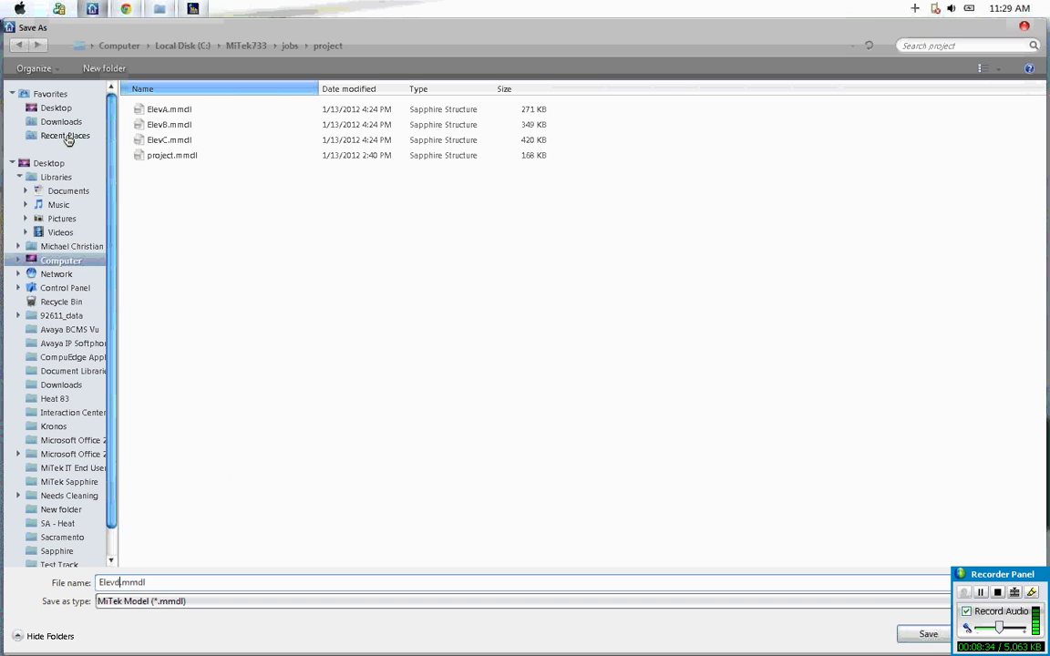
key("Return")
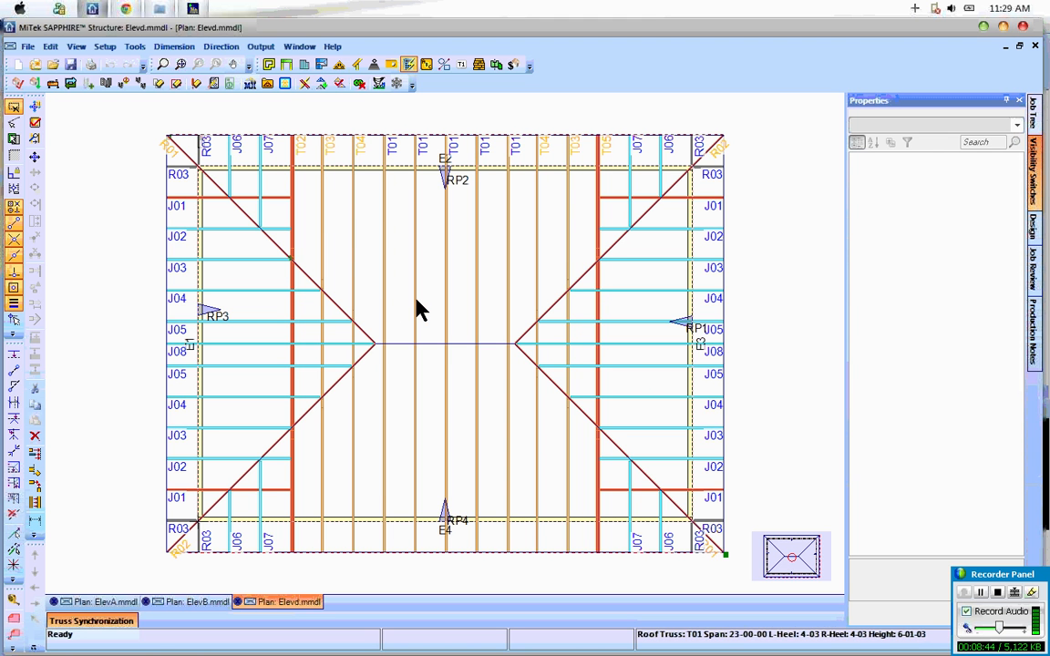
Step: Create the trusses of the Elevd layout and send them to MiTek Engineering despite the reported errors
left_click(284, 82)
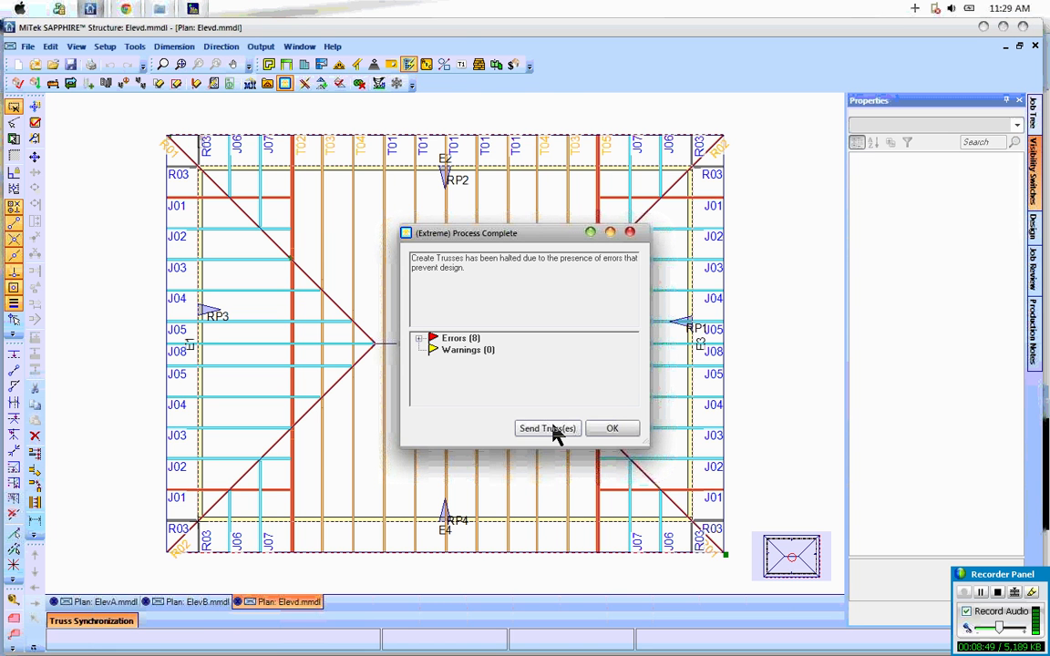
left_click(547, 428)
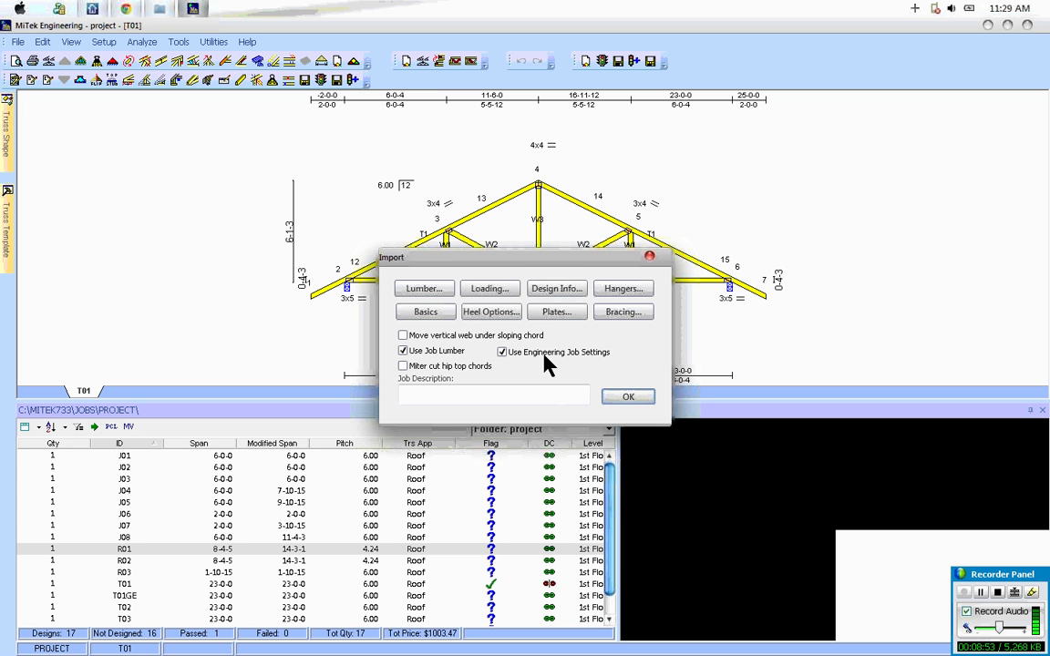
left_click_drag(540, 258, 527, 227)
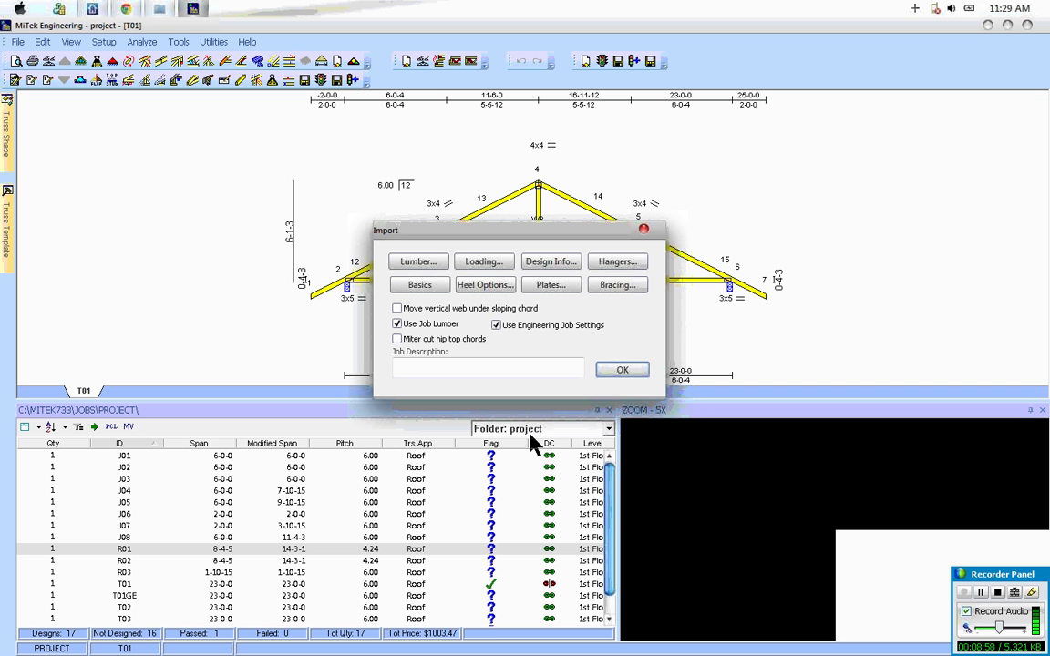
Step: Add Elevd.mmdl to the project's layouts from the import's job basics and accept the import settings
left_click(421, 285)
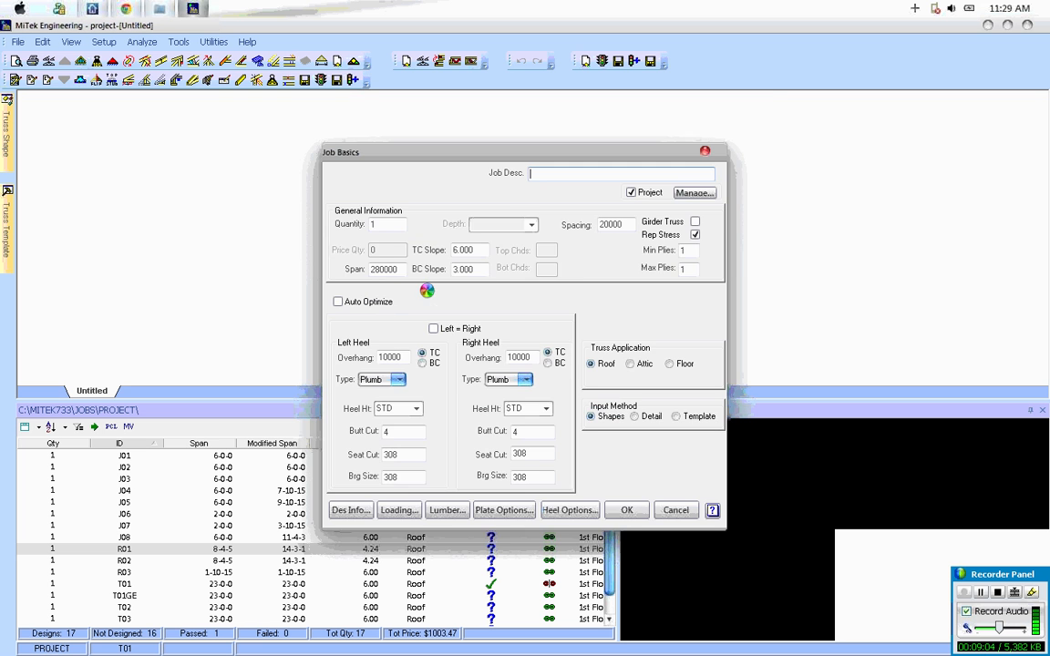
left_click(691, 192)
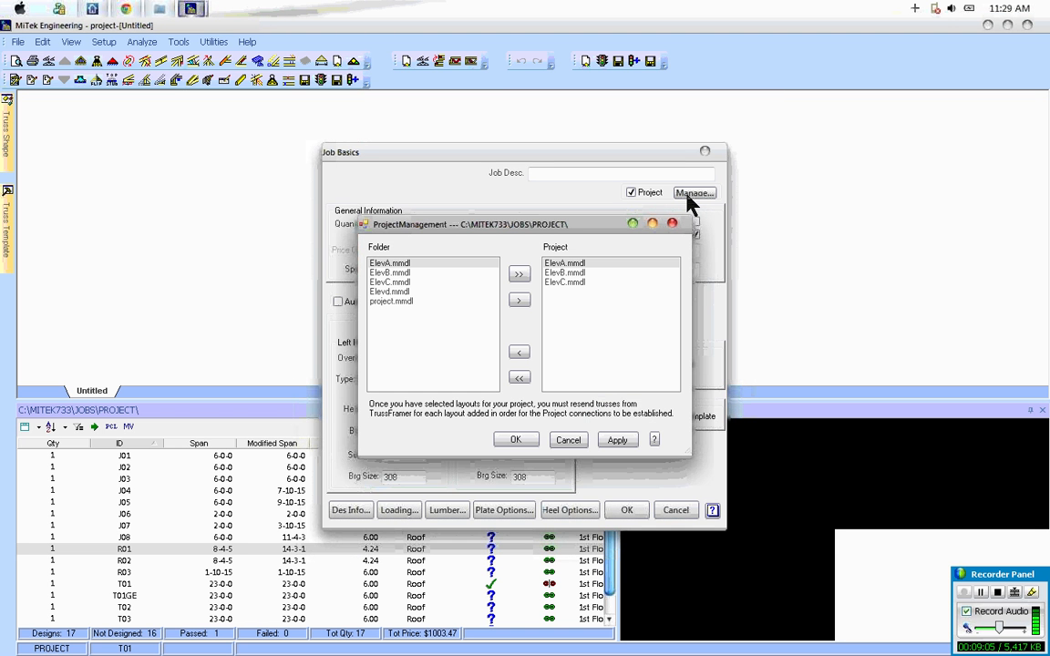
left_click(461, 292)
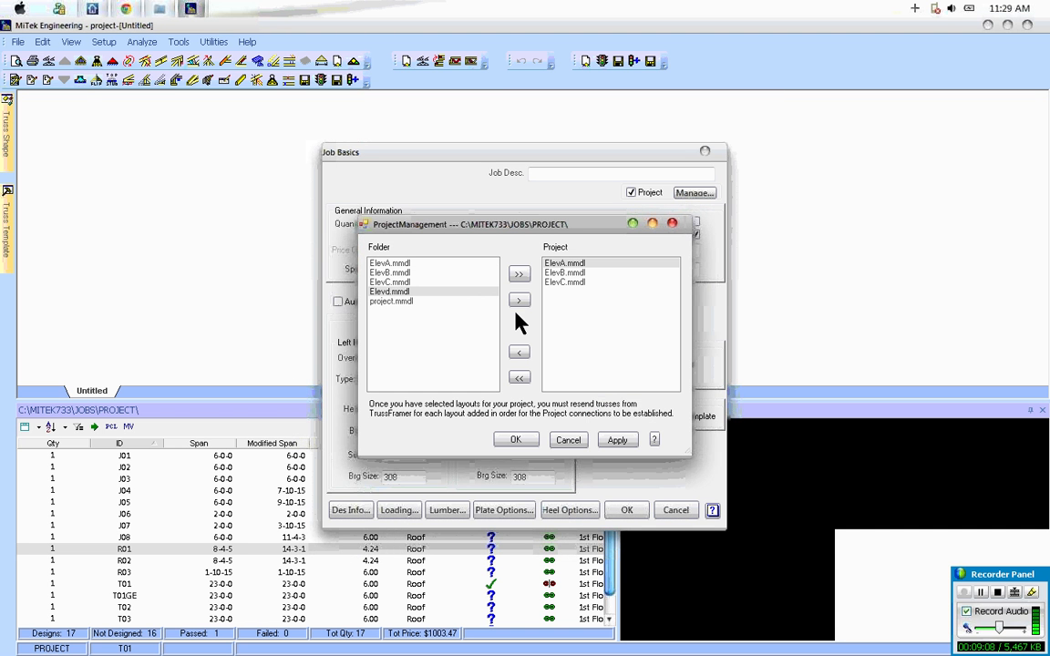
left_click(519, 301)
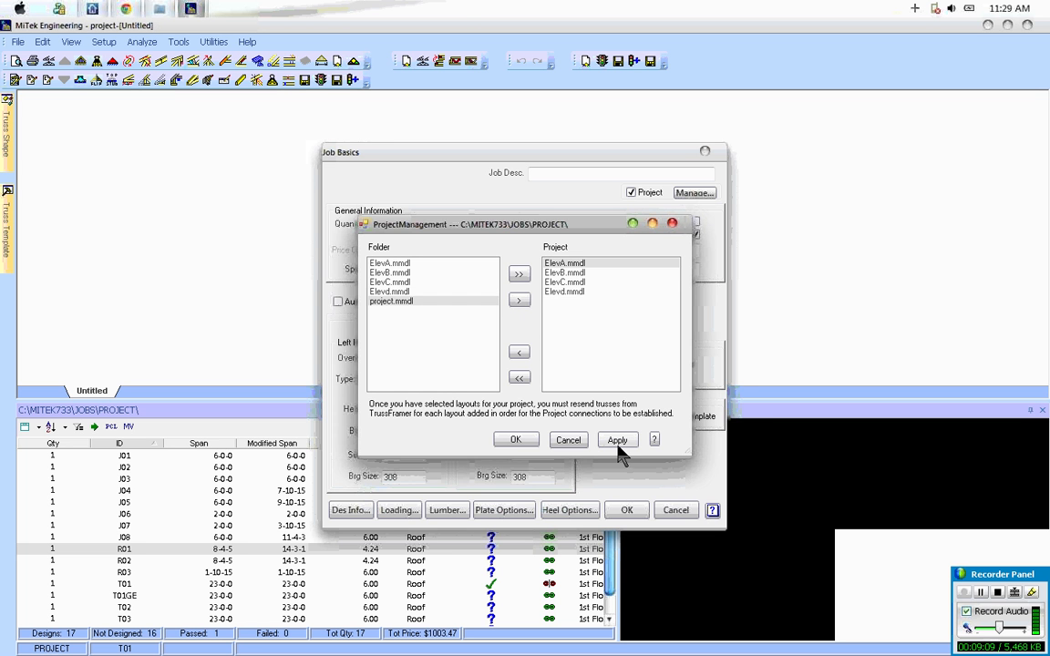
left_click(518, 442)
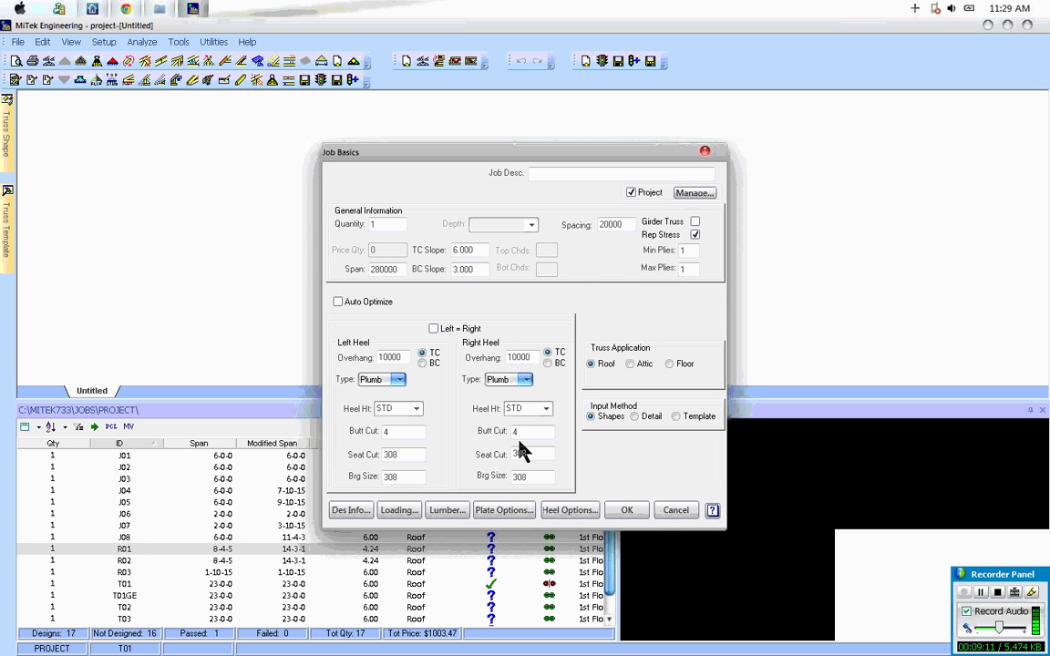
left_click(629, 510)
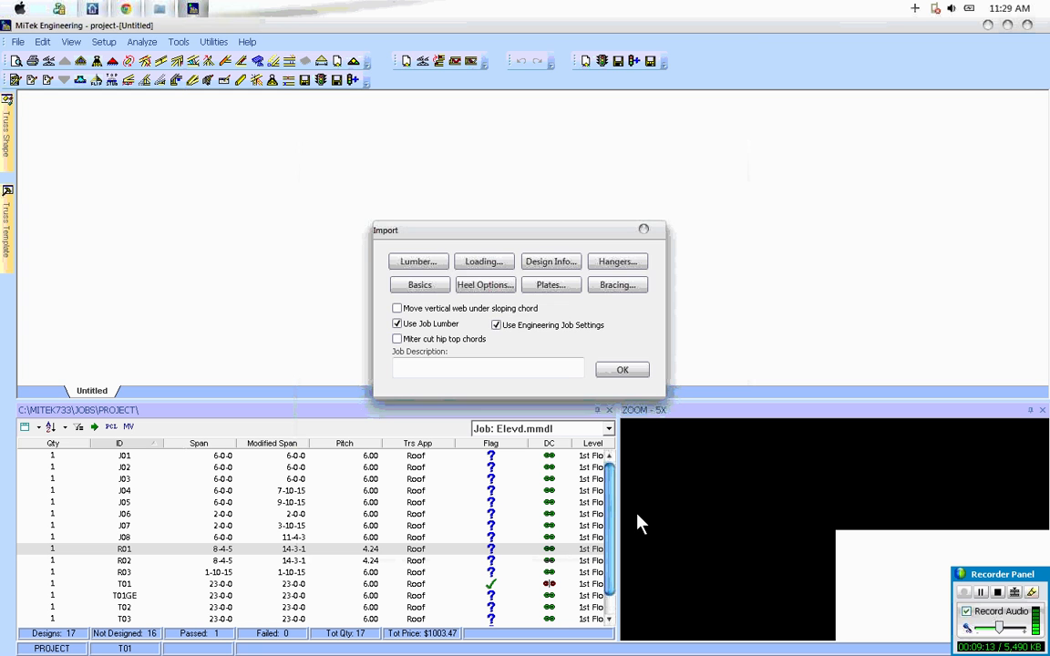
left_click(627, 373)
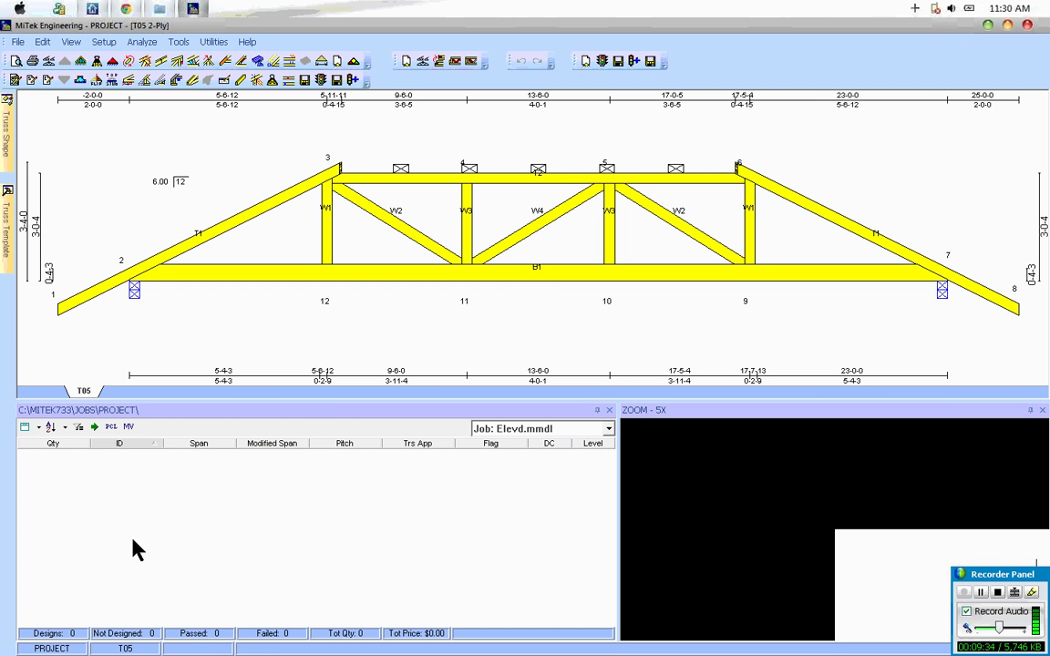
Step: Switch to SAPPHIRE Structure and resend the Elevd trusses to MiTek Engineering, keeping the import settings as they are
left_click(94, 11)
left_click(608, 429)
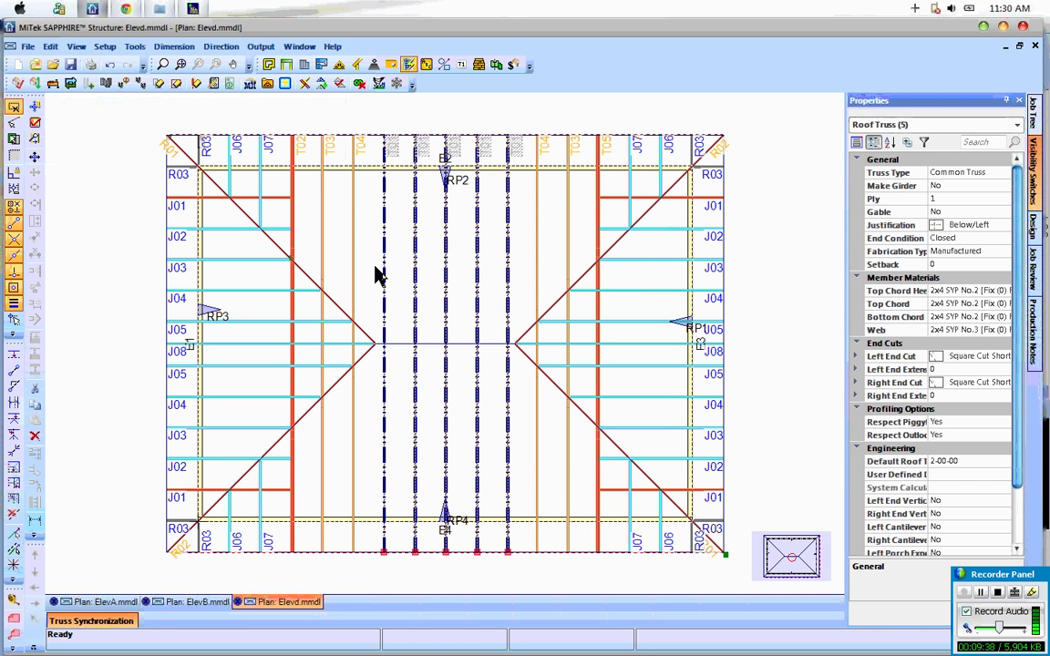
left_click(375, 266)
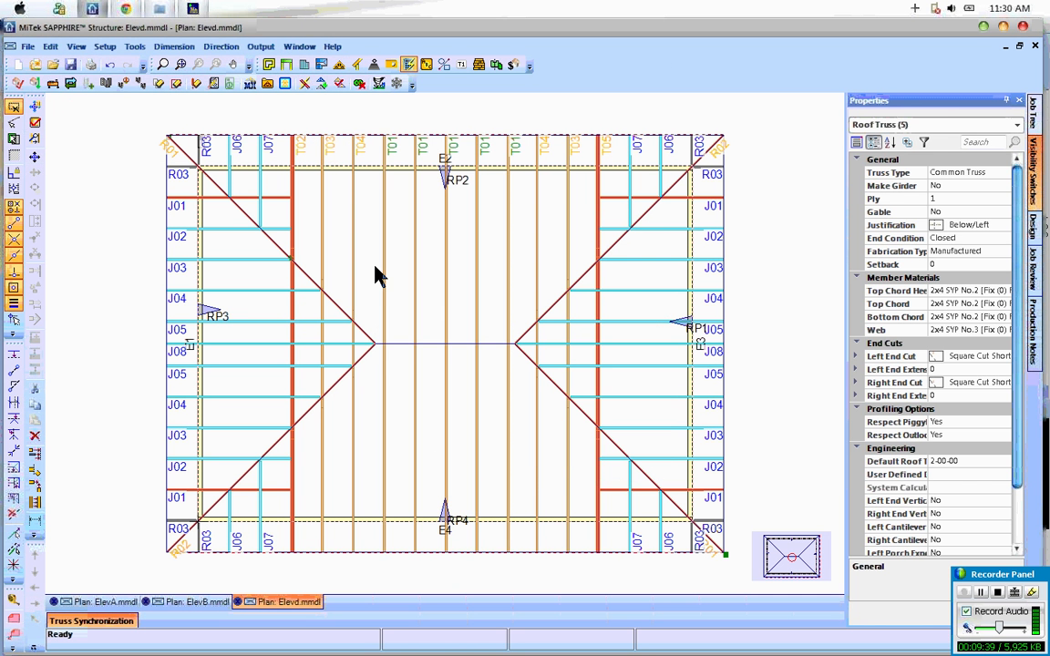
left_click(285, 83)
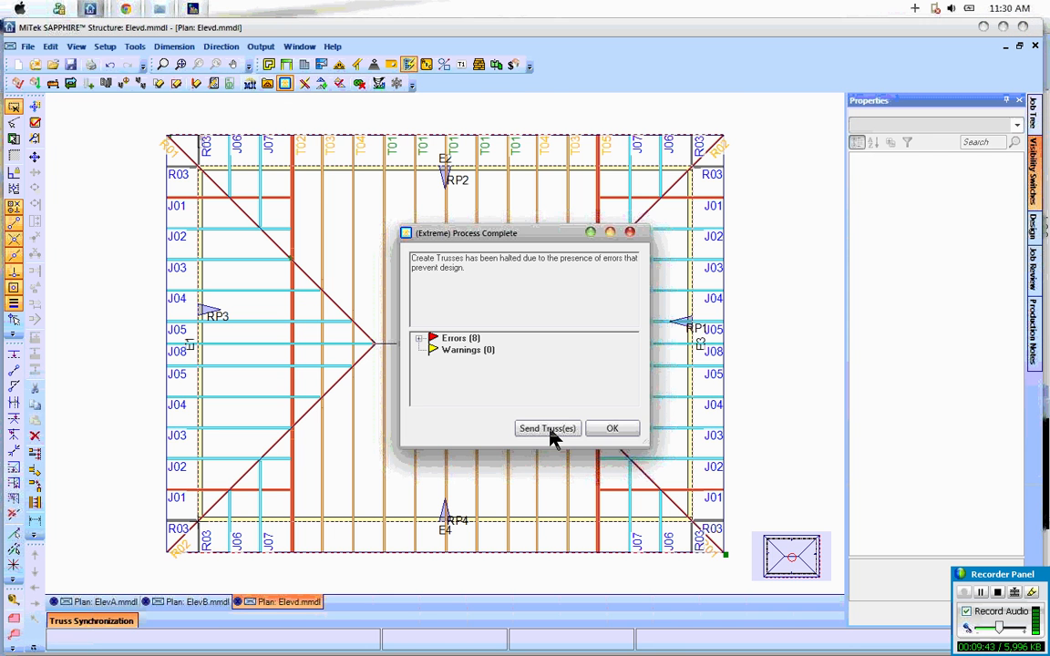
left_click(547, 428)
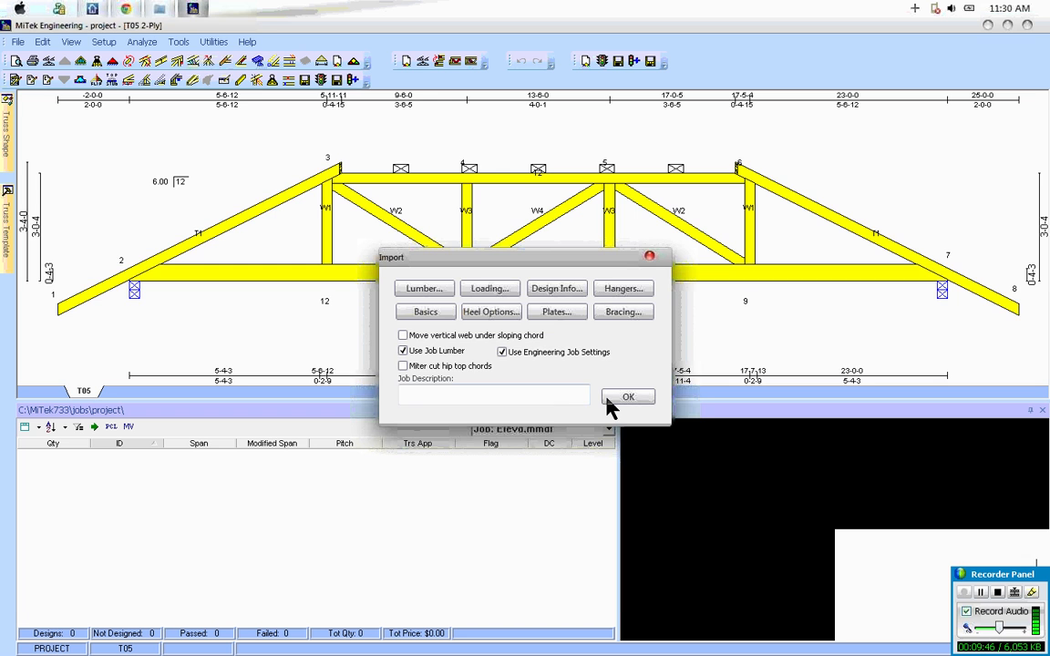
left_click(607, 398)
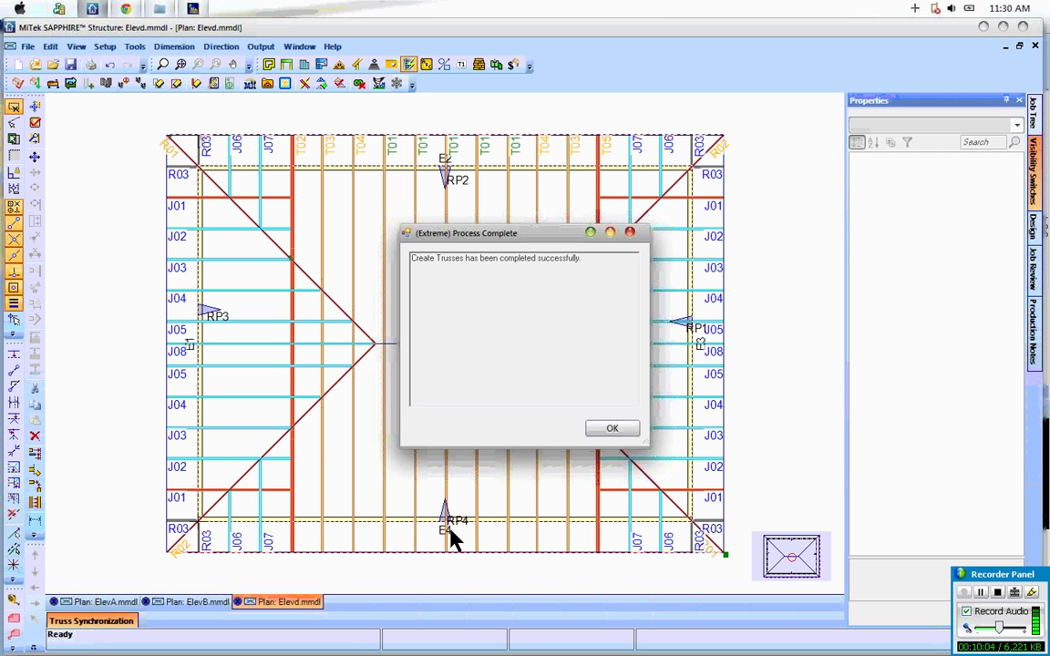
left_click(611, 430)
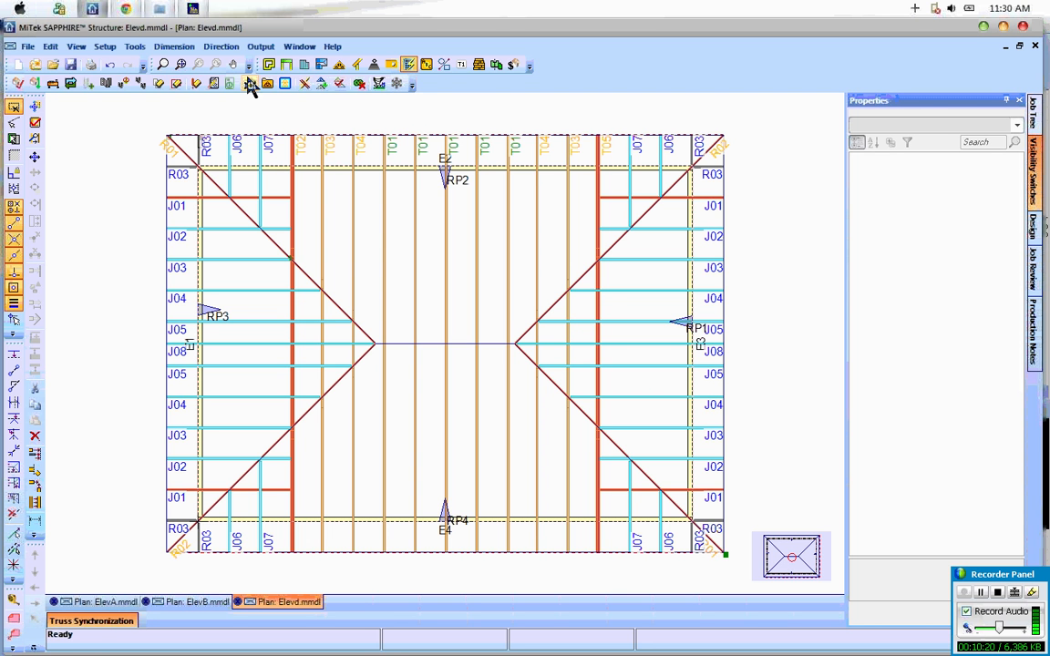
Step: Open Truss Grouping for the Elevd layout and auto-group its trusses into Production groups
left_click(461, 66)
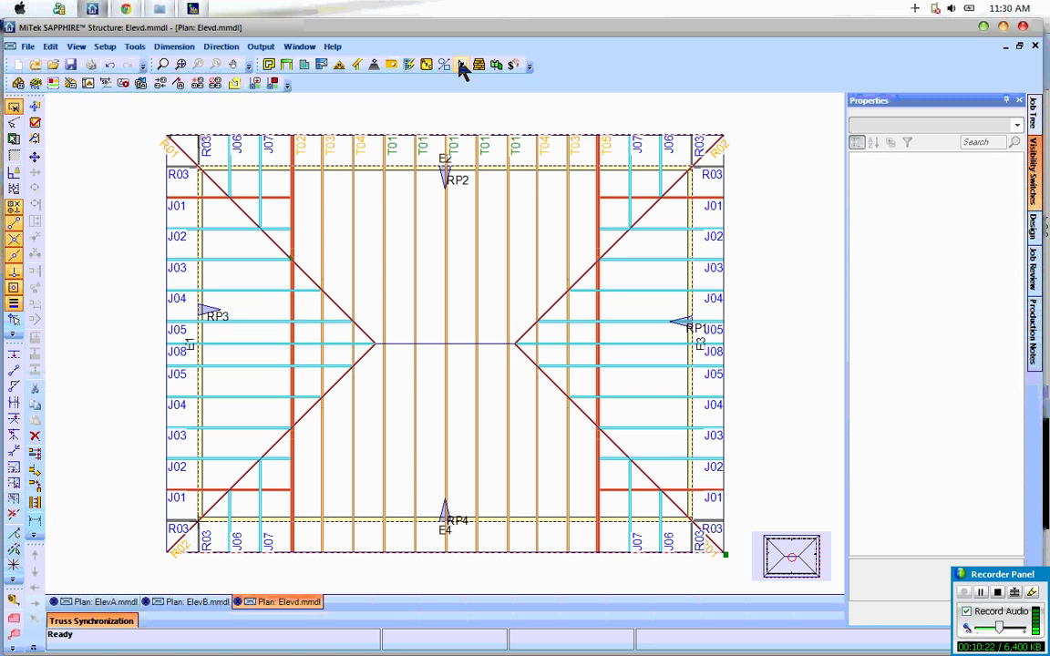
left_click(53, 84)
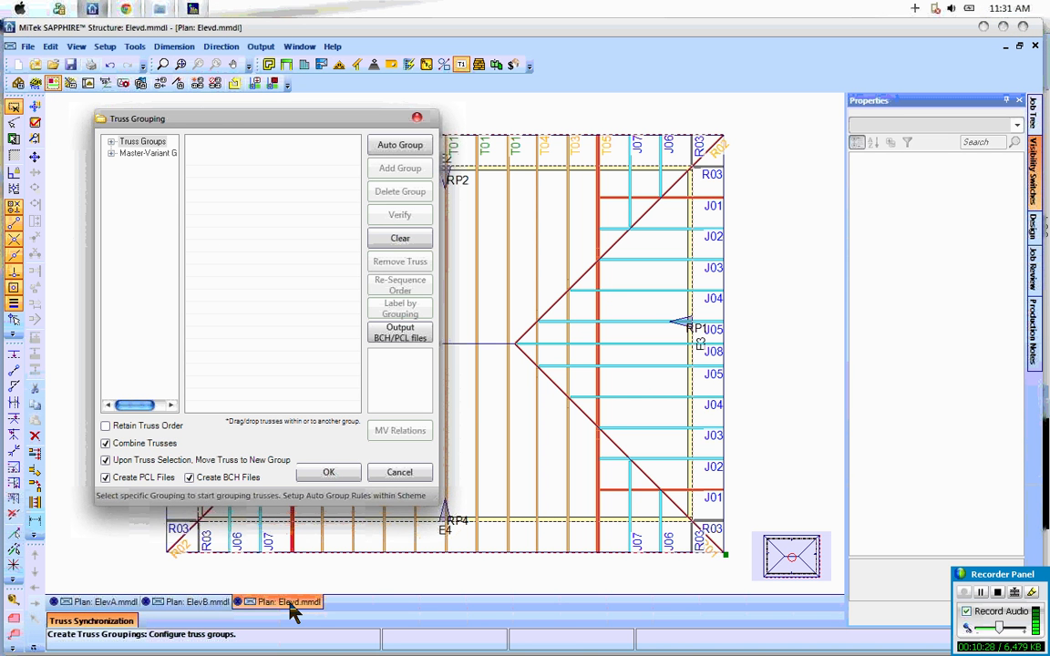
left_click(110, 141)
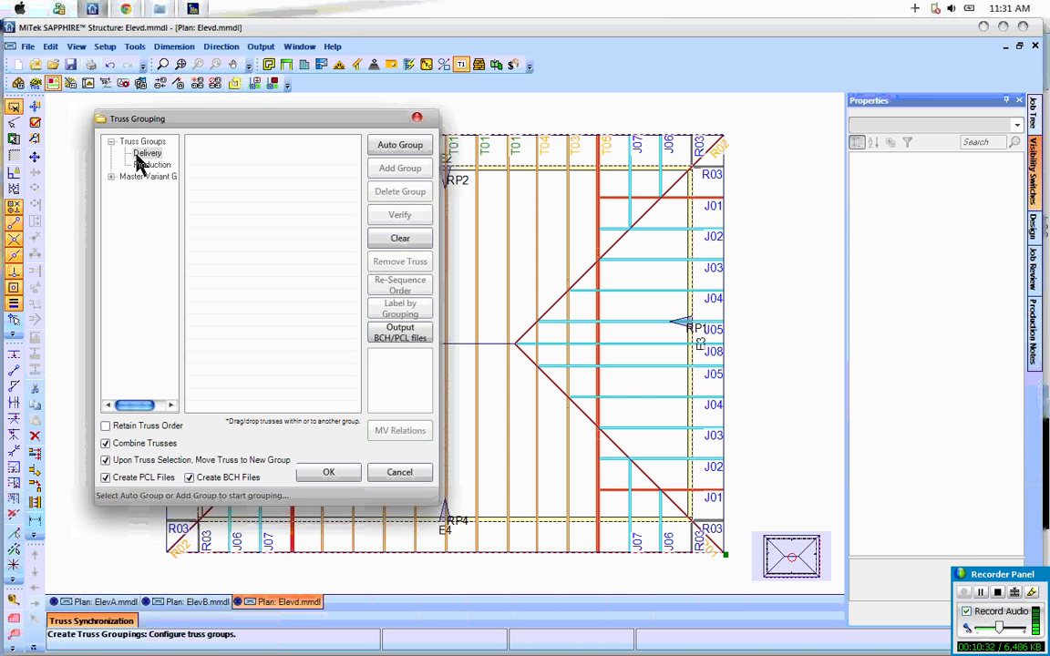
left_click(150, 166)
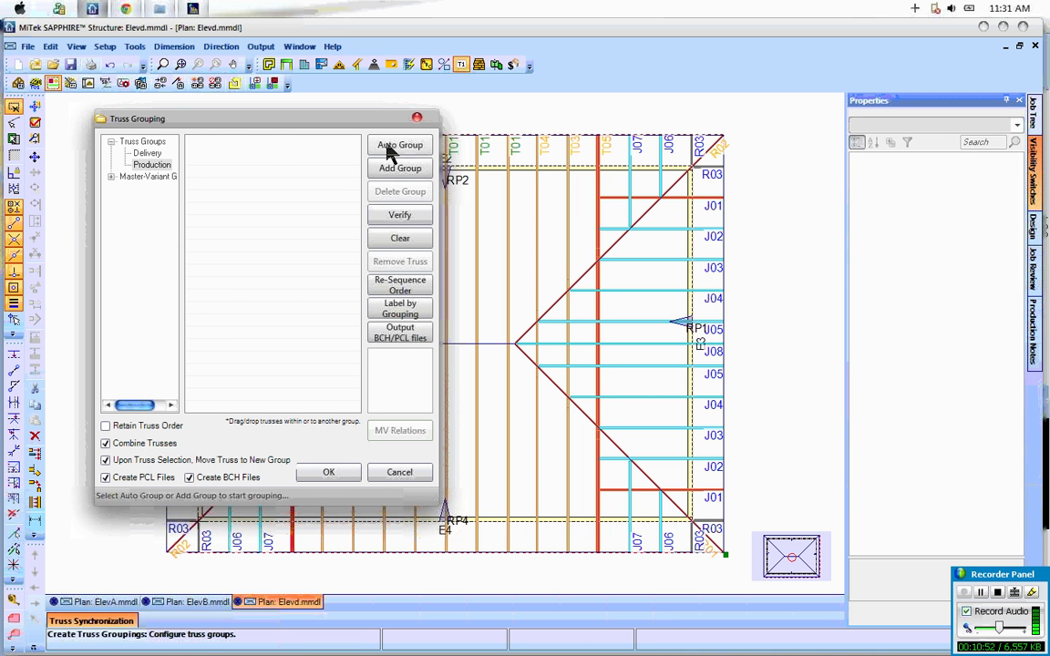
left_click(392, 146)
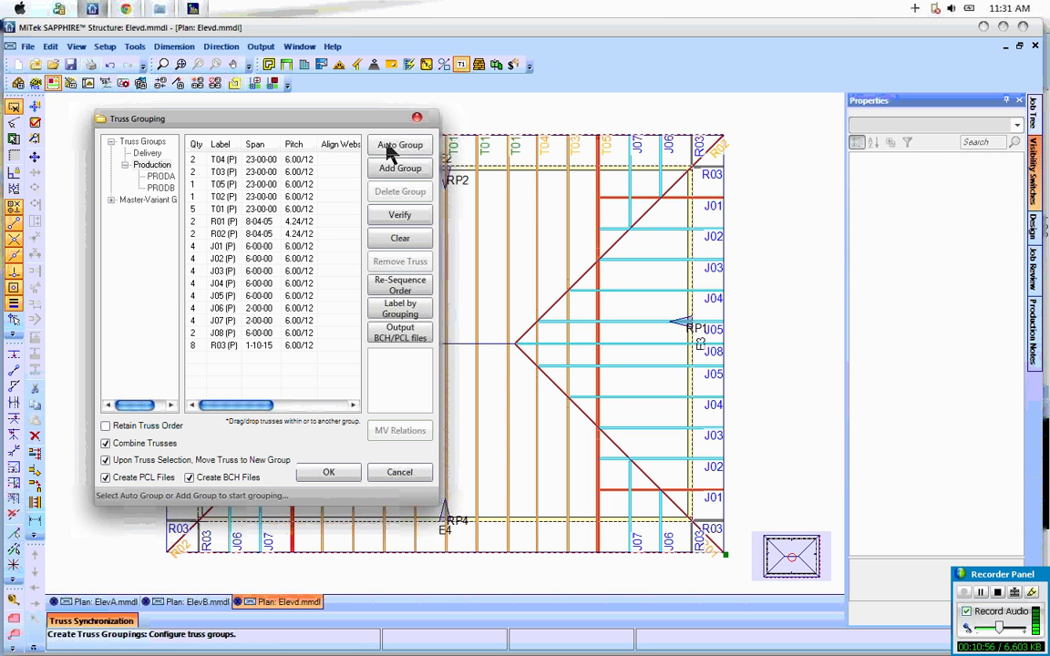
Step: Review the trusses in production groups PRODA and PRODB, and delete the PRODB group
left_click(161, 177)
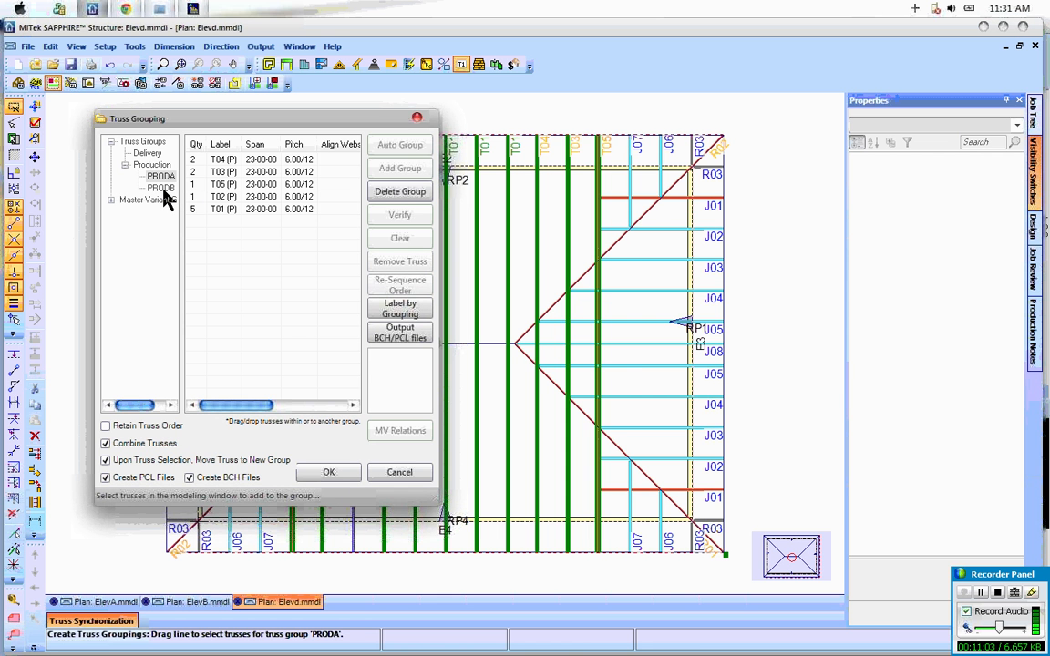
left_click(162, 188)
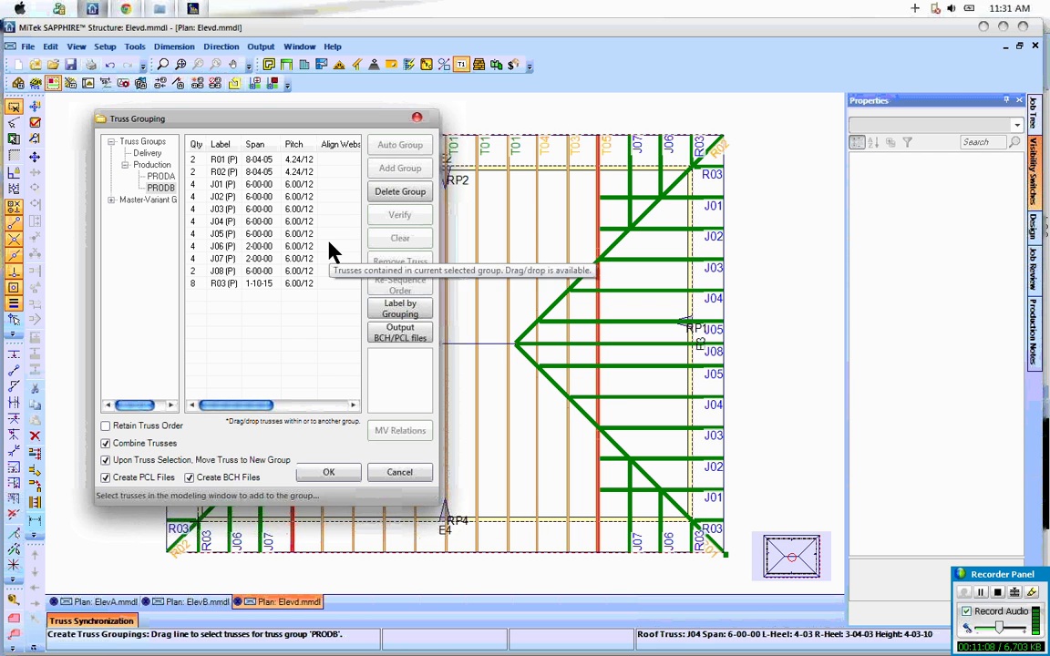
left_click(401, 194)
left_click(153, 166)
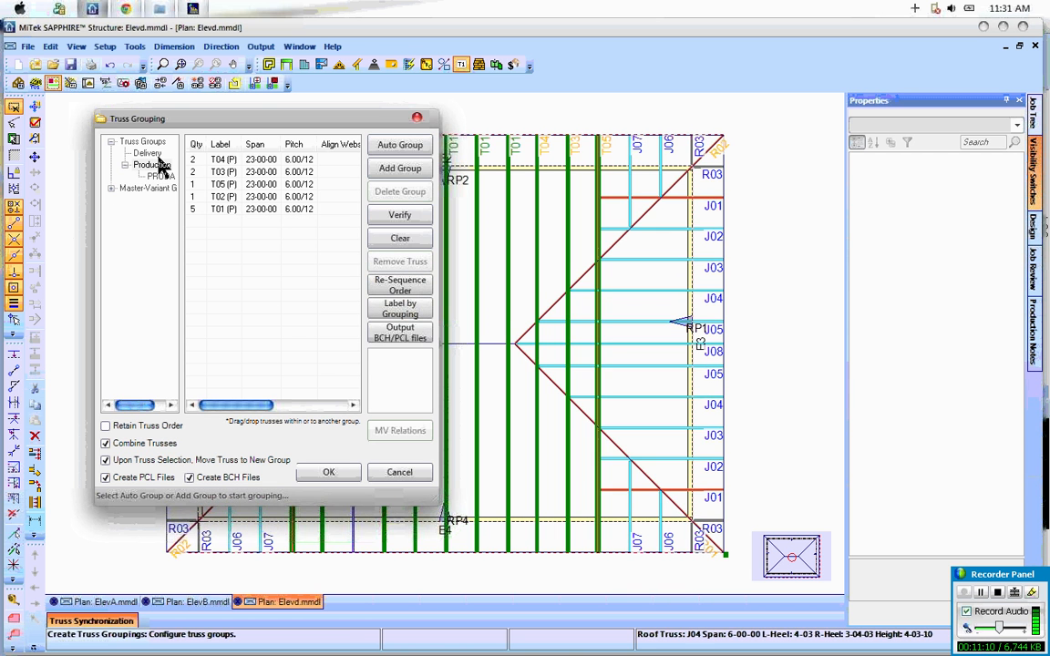
Step: Add the jack, hip and corner trusses at the right hip end of the plan to the PRODA production group
left_click(159, 178)
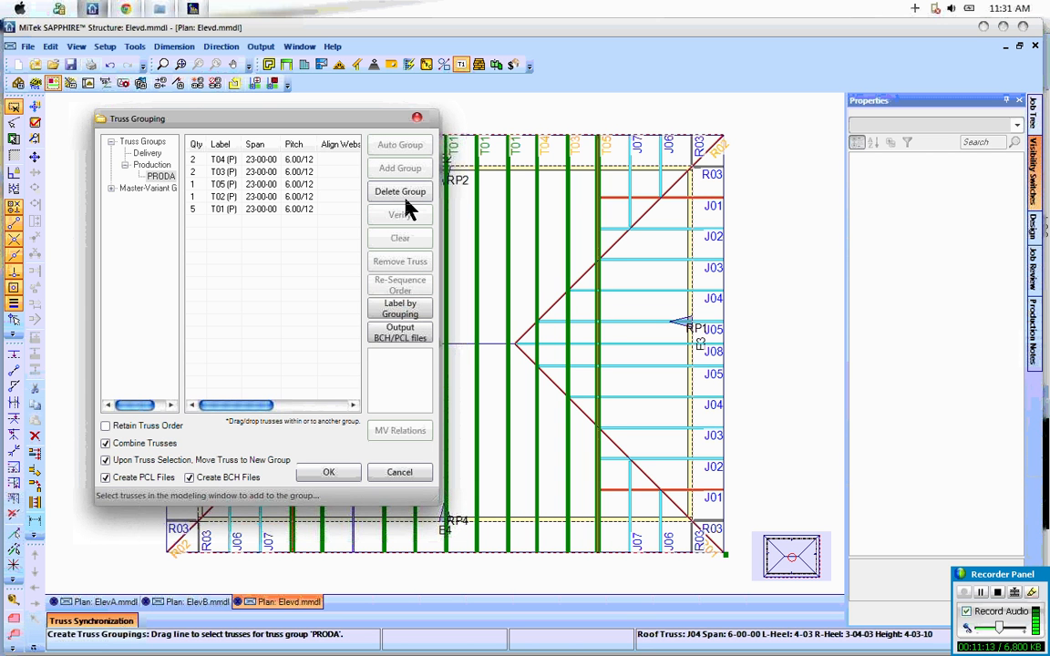
left_click(600, 123)
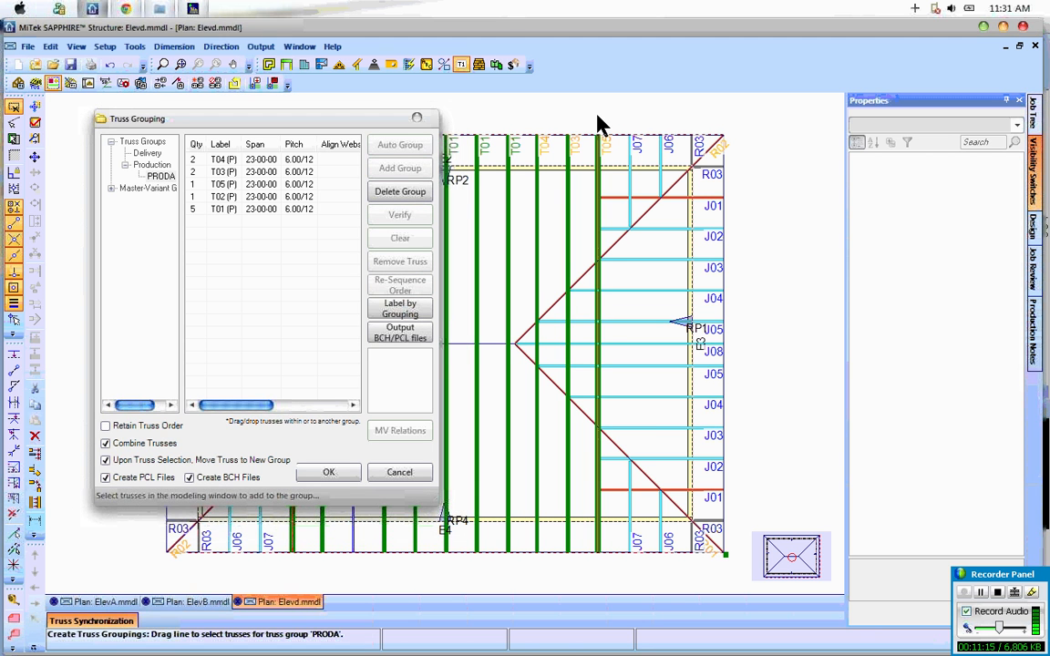
left_click_drag(600, 123, 750, 387)
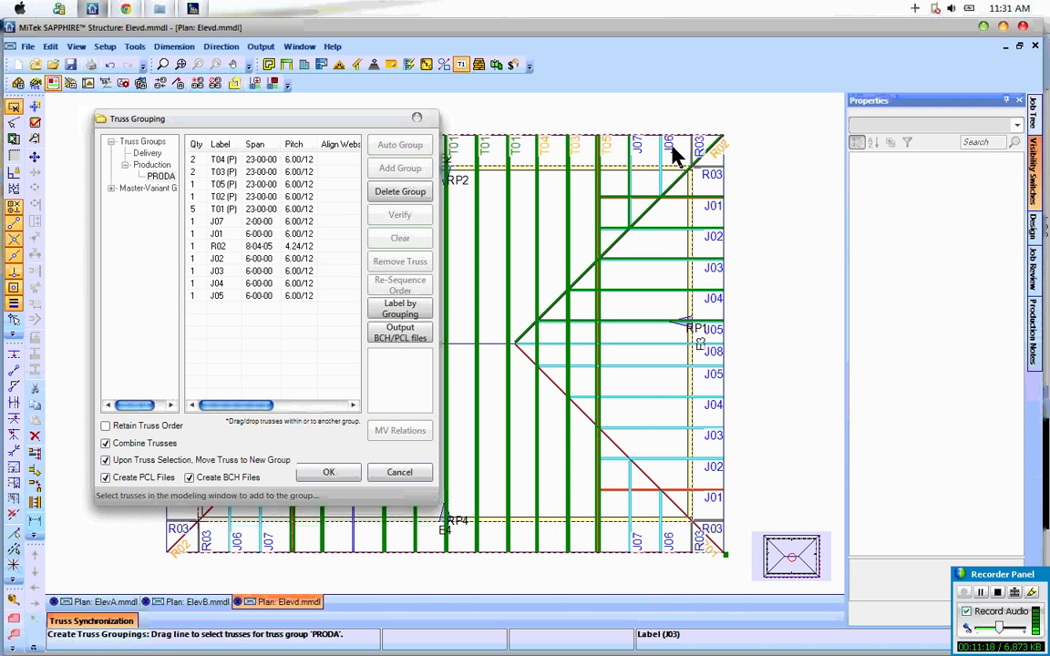
left_click_drag(673, 151, 679, 297)
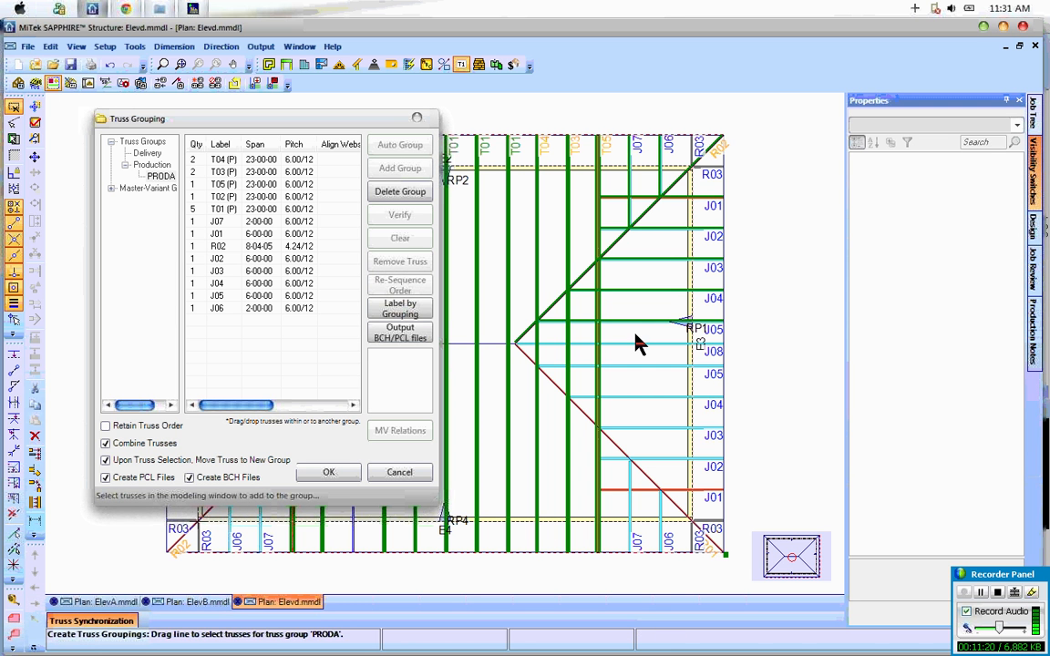
left_click_drag(638, 345, 680, 519)
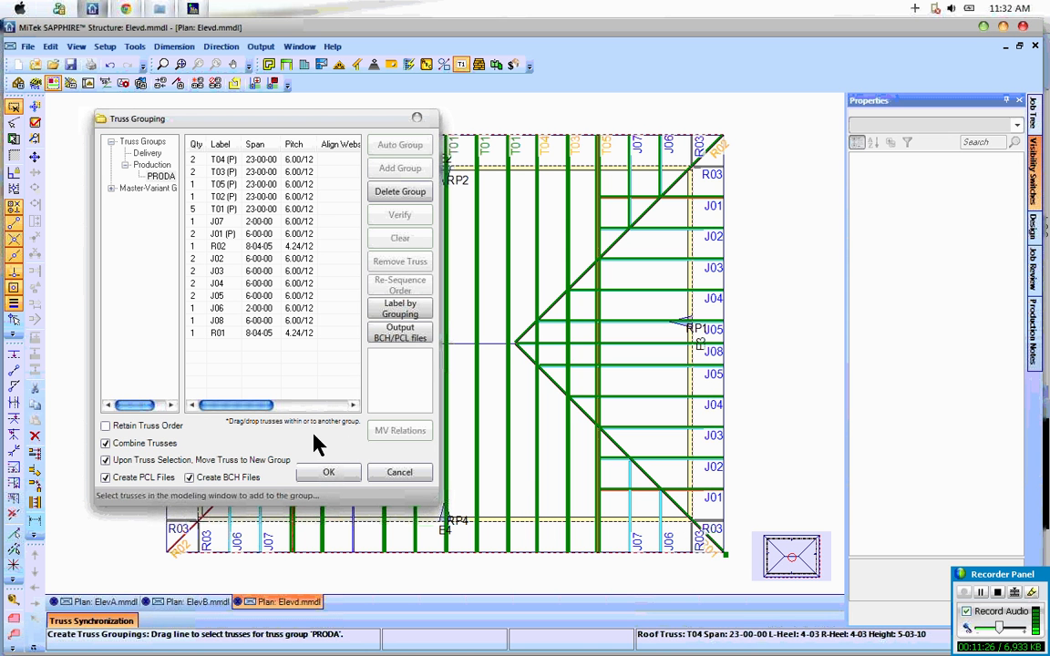
left_click_drag(619, 510, 711, 539)
left_click(715, 528)
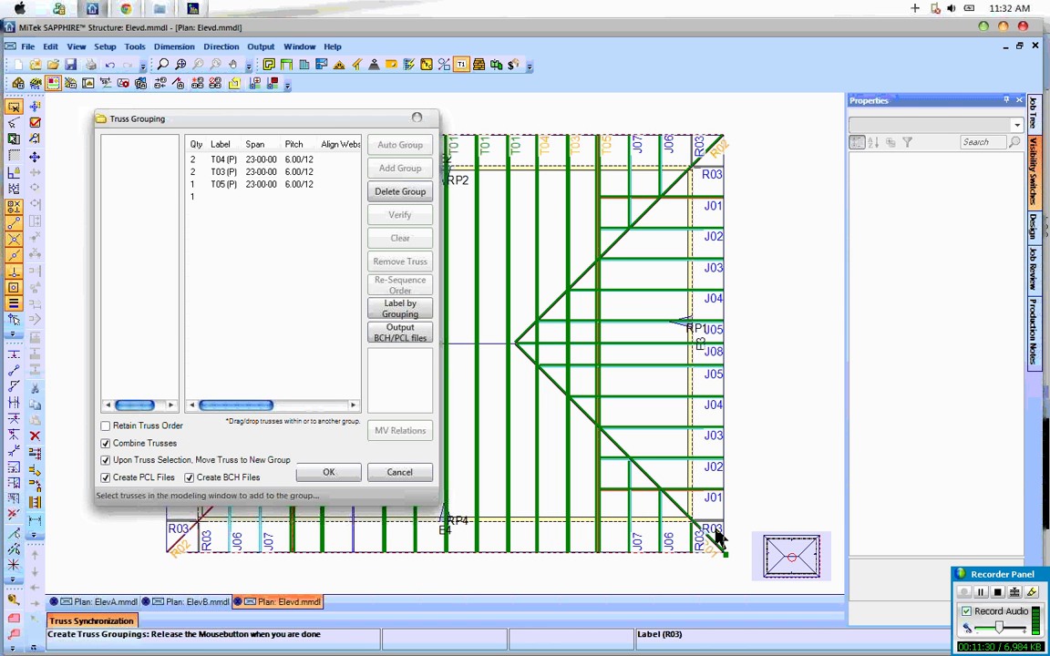
Step: Add the left hip end's jack, hip and corner trusses to PRODA and output the BCH/PCL files
left_click_drag(311, 122, 740, 189)
left_click(271, 156)
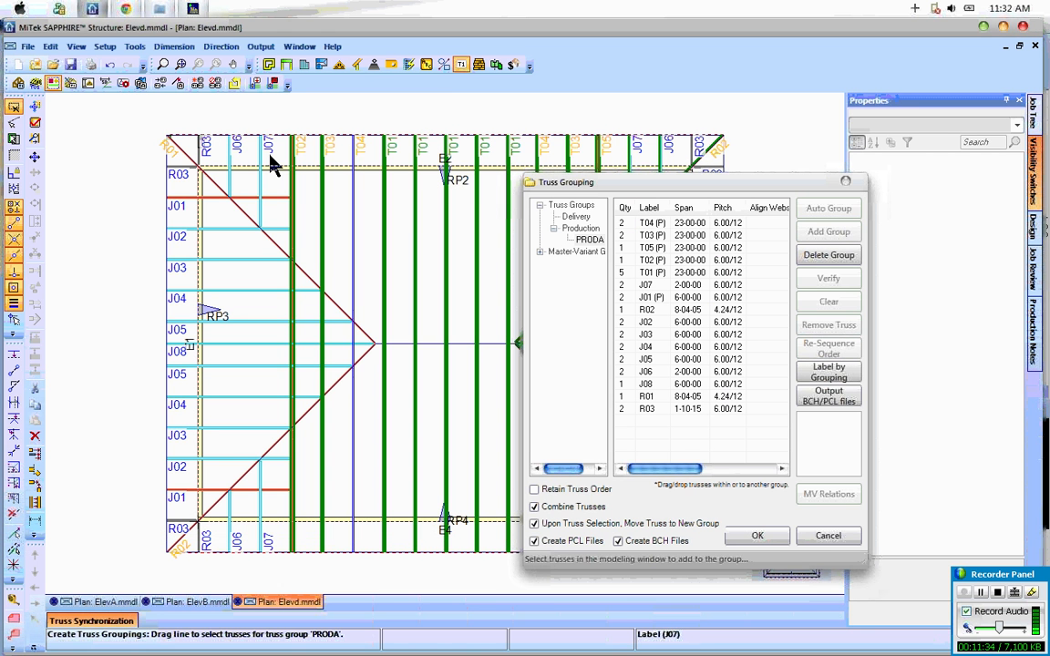
left_click_drag(271, 155, 173, 579)
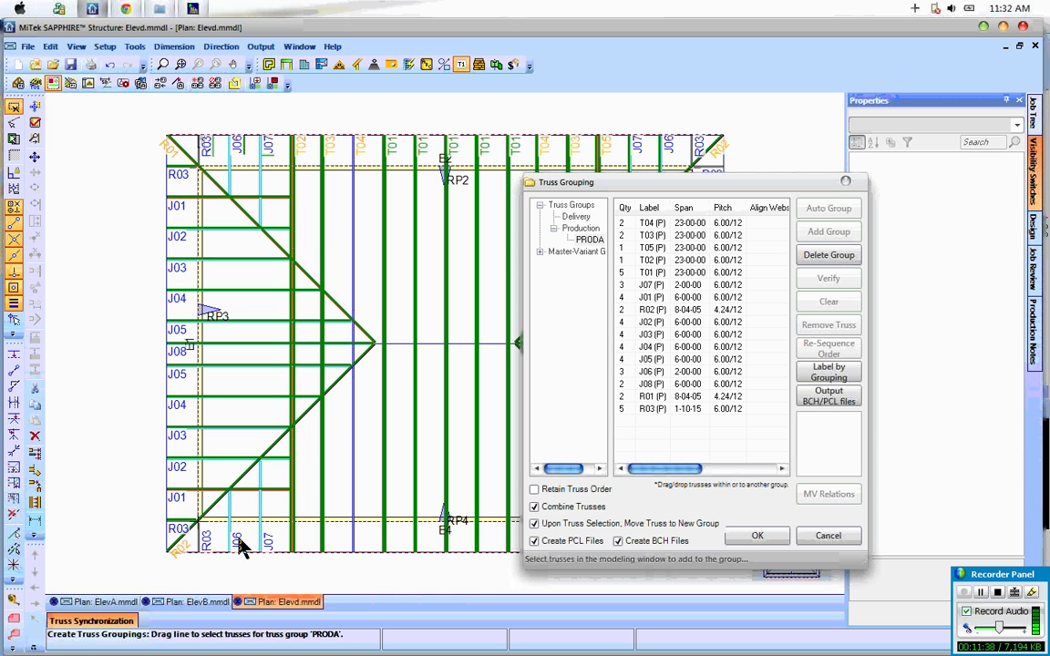
left_click_drag(222, 531, 266, 530)
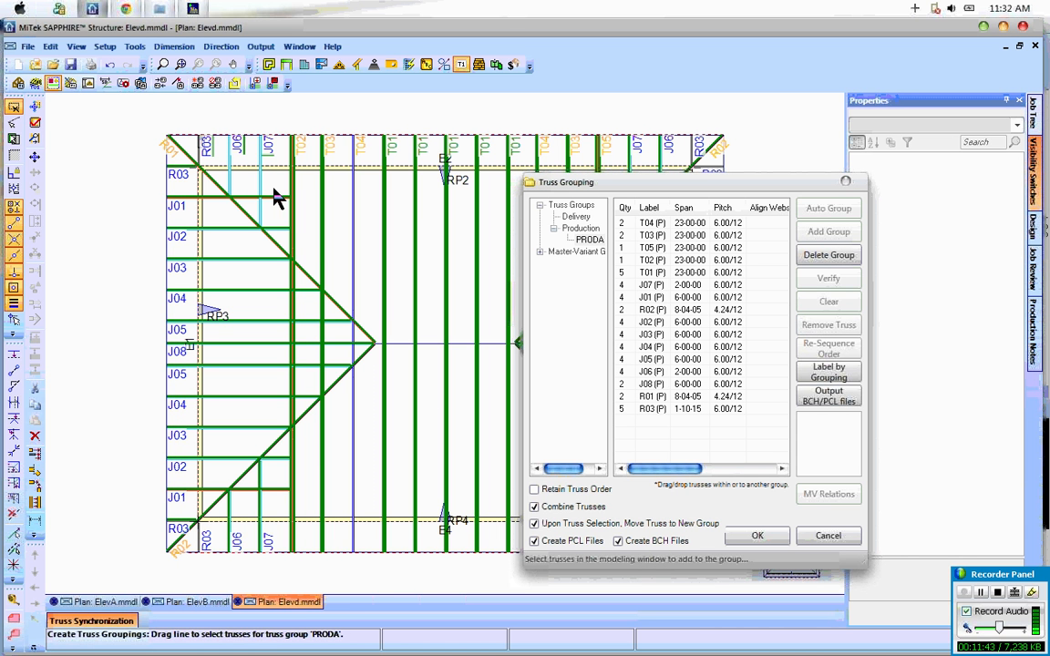
left_click_drag(242, 162, 274, 172)
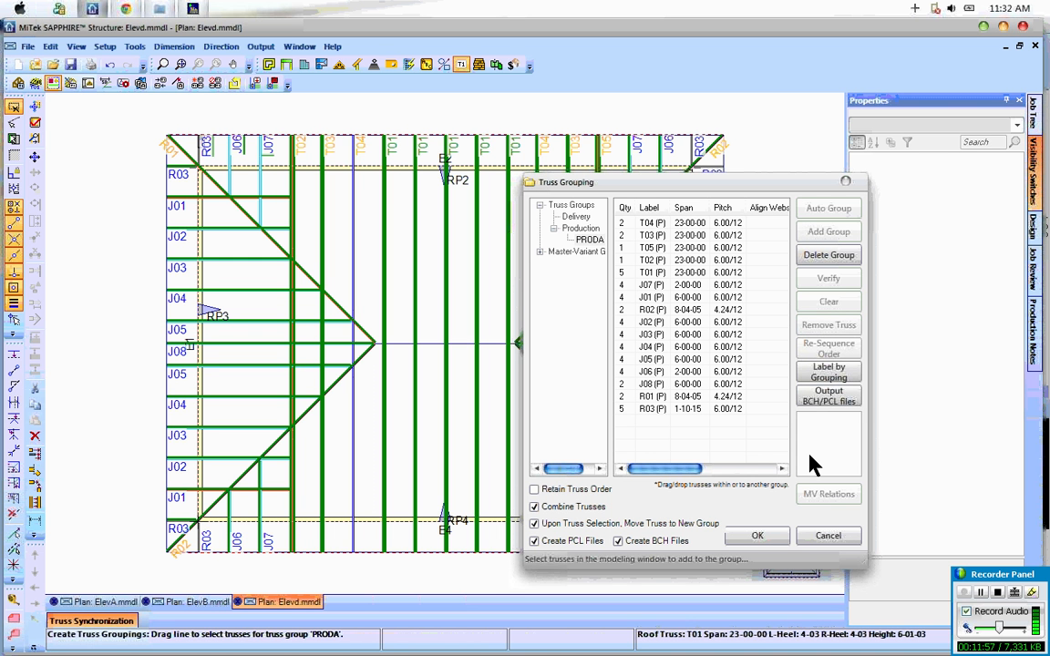
left_click(839, 407)
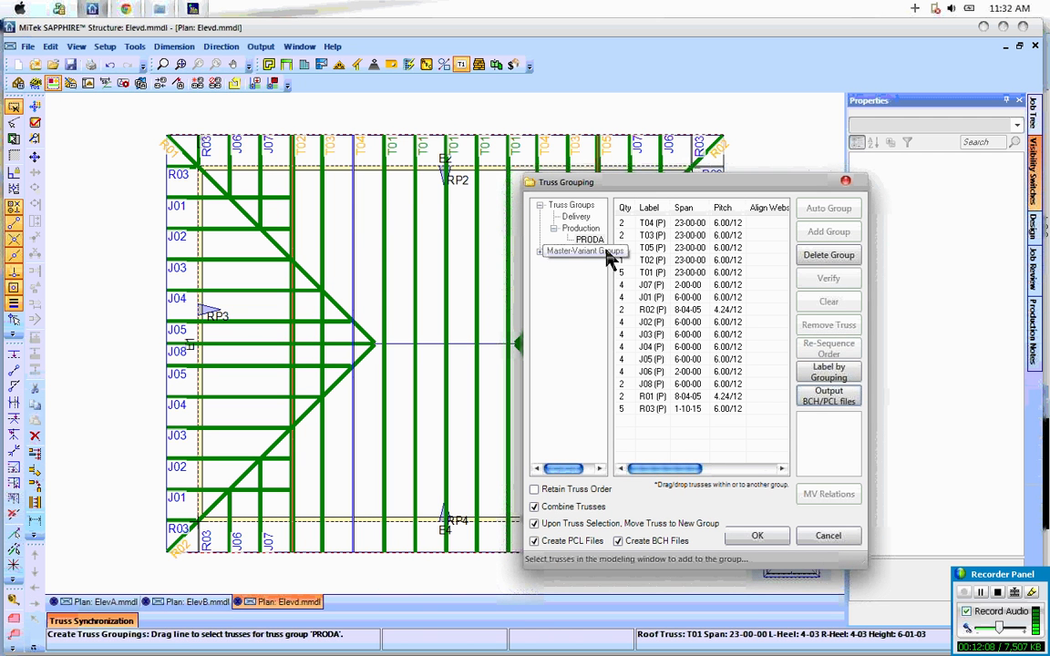
Step: Rename the PRODA production group to elevD and accept the truss grouping
right_click(591, 242)
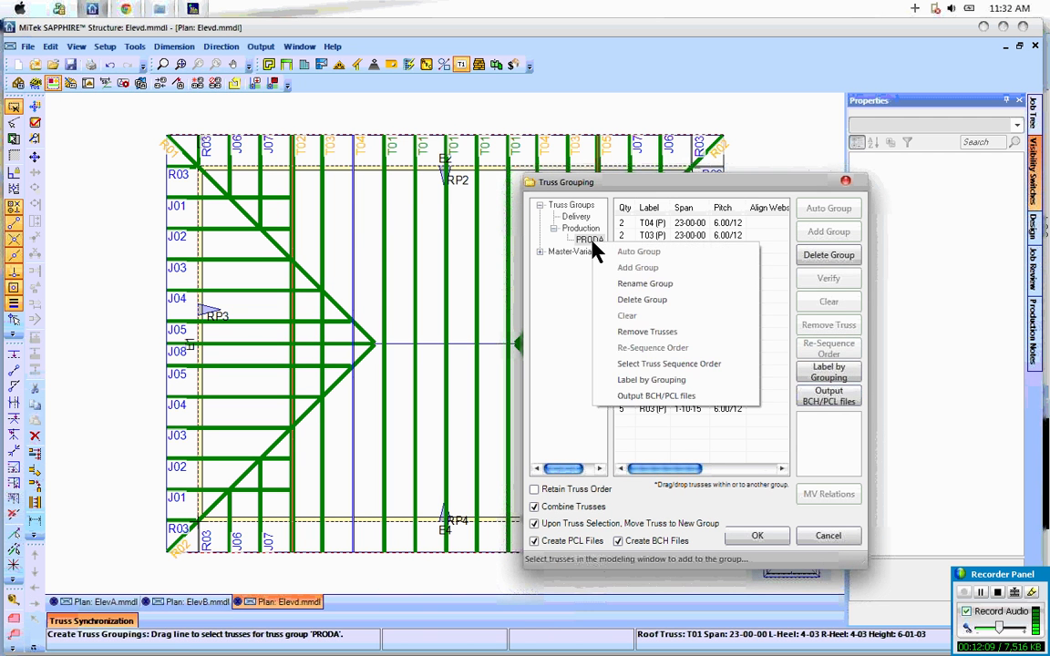
left_click(643, 284)
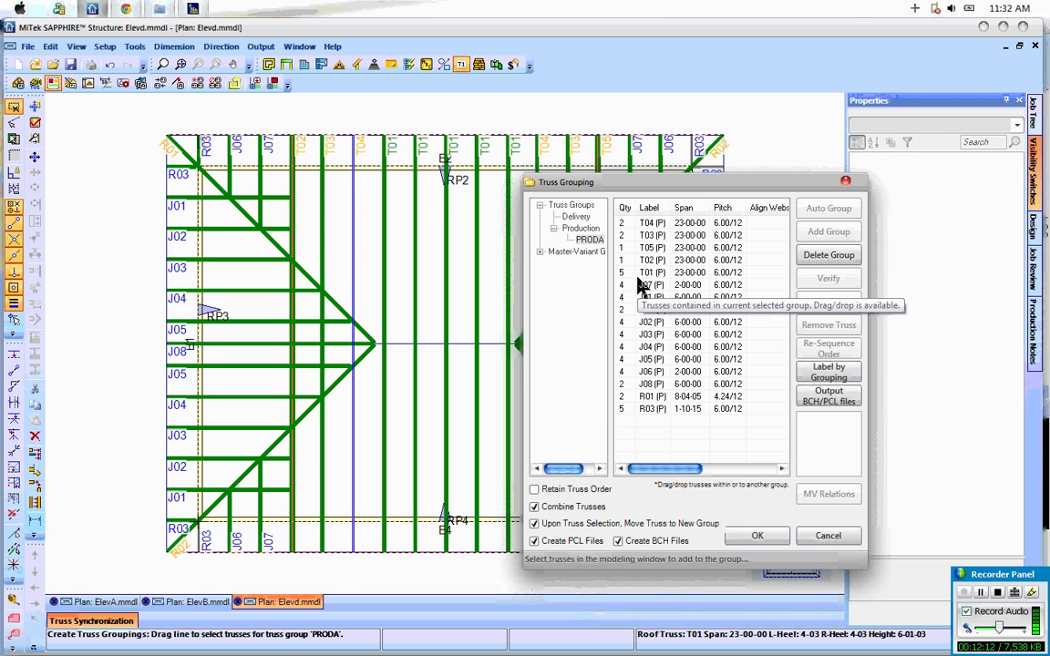
type("elevD")
key("Return")
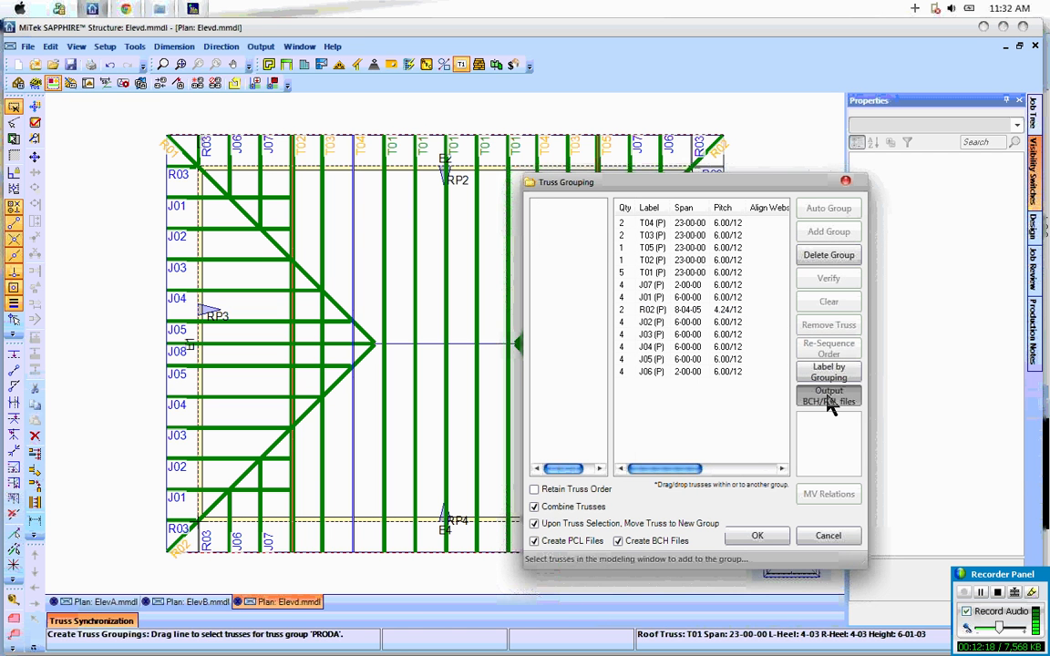
left_click(756, 535)
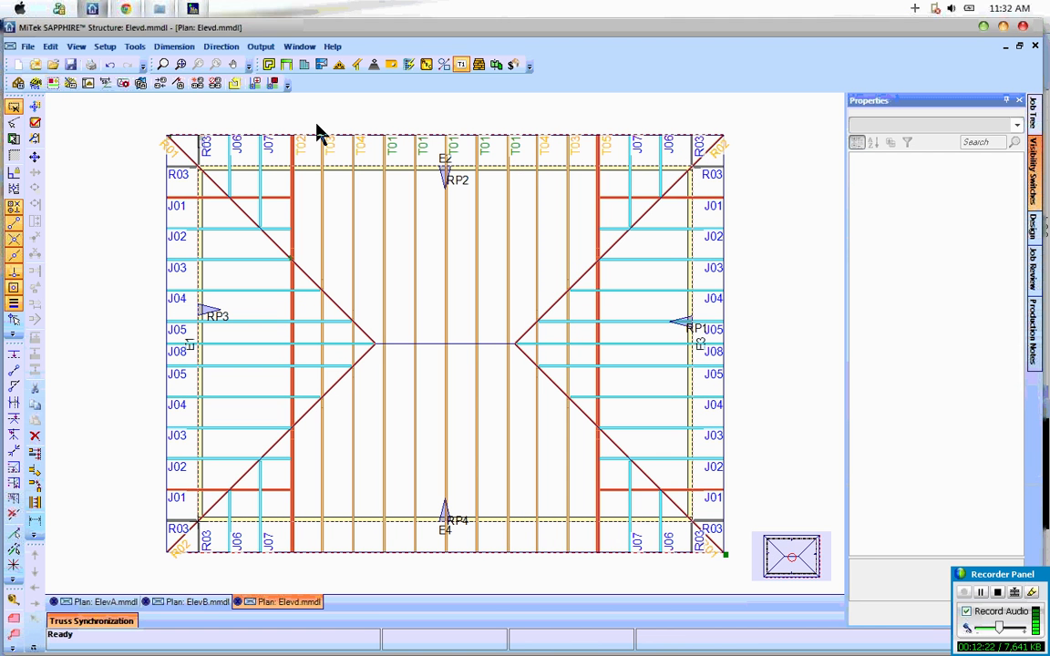
Step: Switch to the project folder in Windows Explorer and check the BCH and PCL files for the elevD and PRODA production groups
left_click(162, 9)
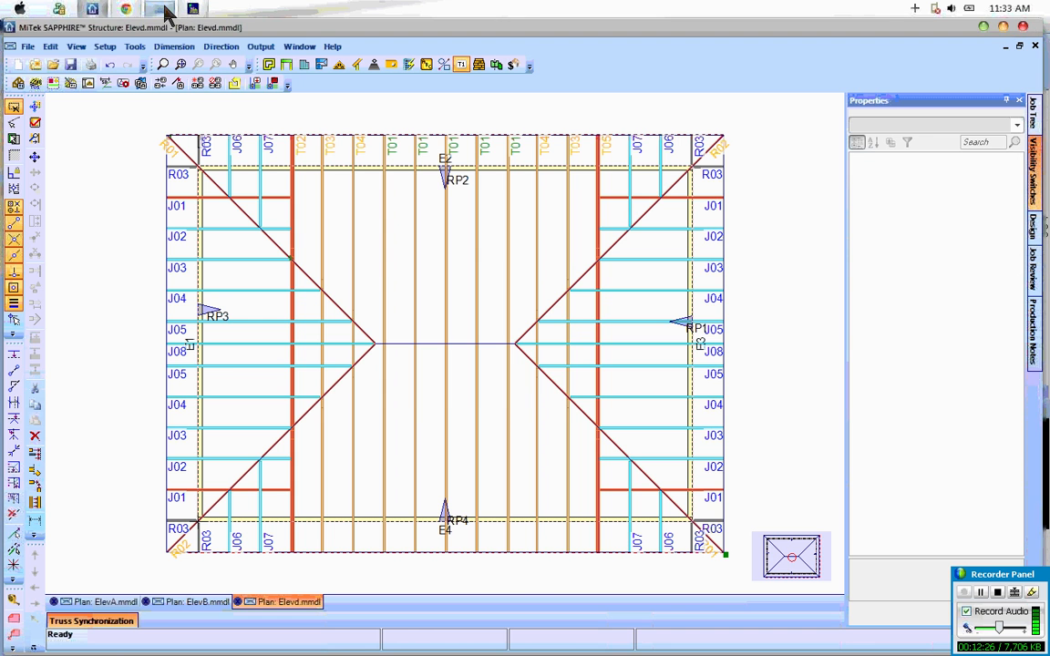
key("alt+Tab")
key("alt+Tab")
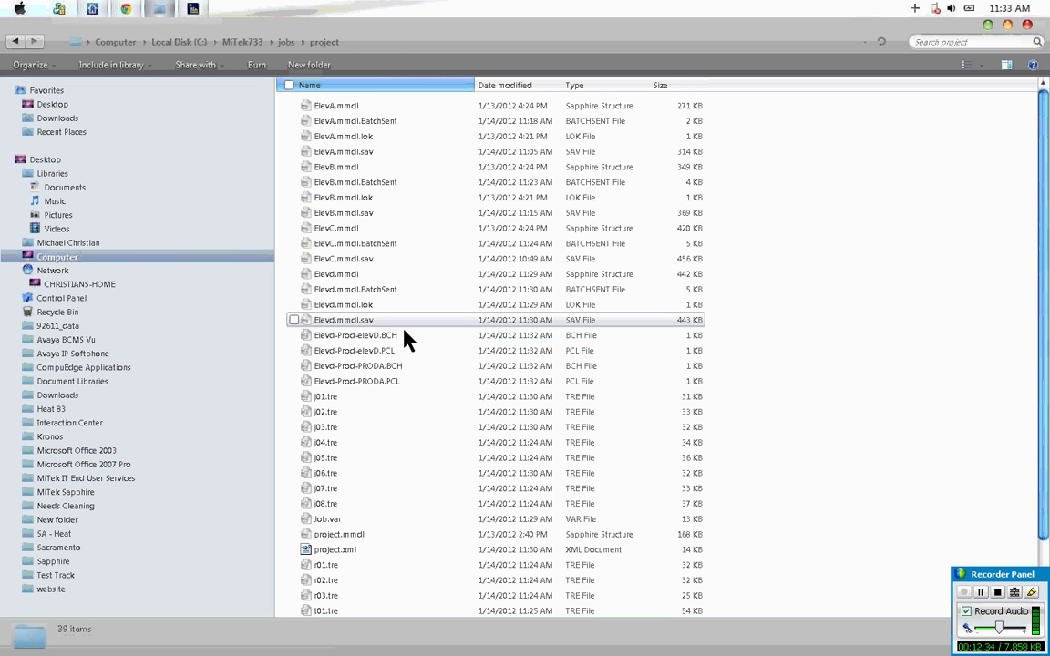
left_click(394, 358)
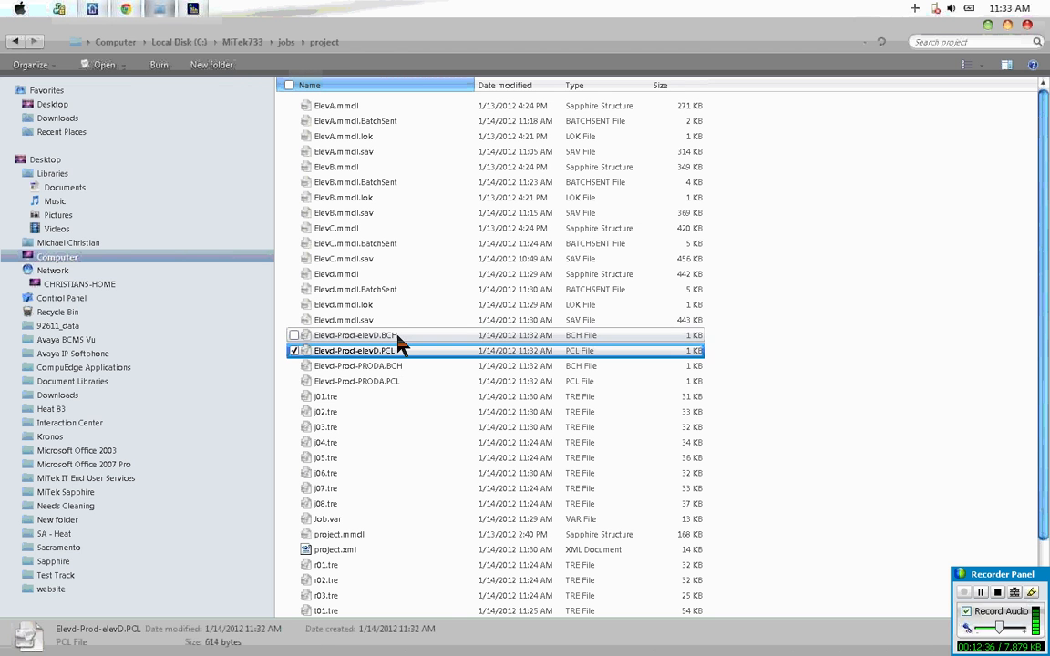
left_click(393, 366)
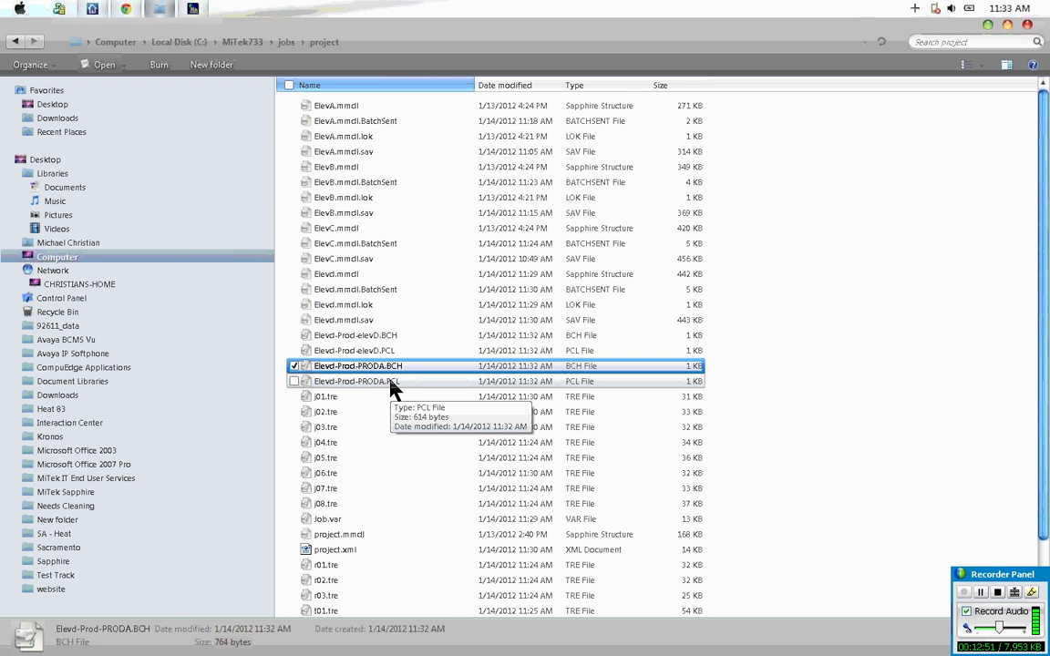
Step: Switch to MiTek Engineering and change the truss list from the Elevd.mmdl job to Folder: project to examine the truss quantities
key("alt+Tab")
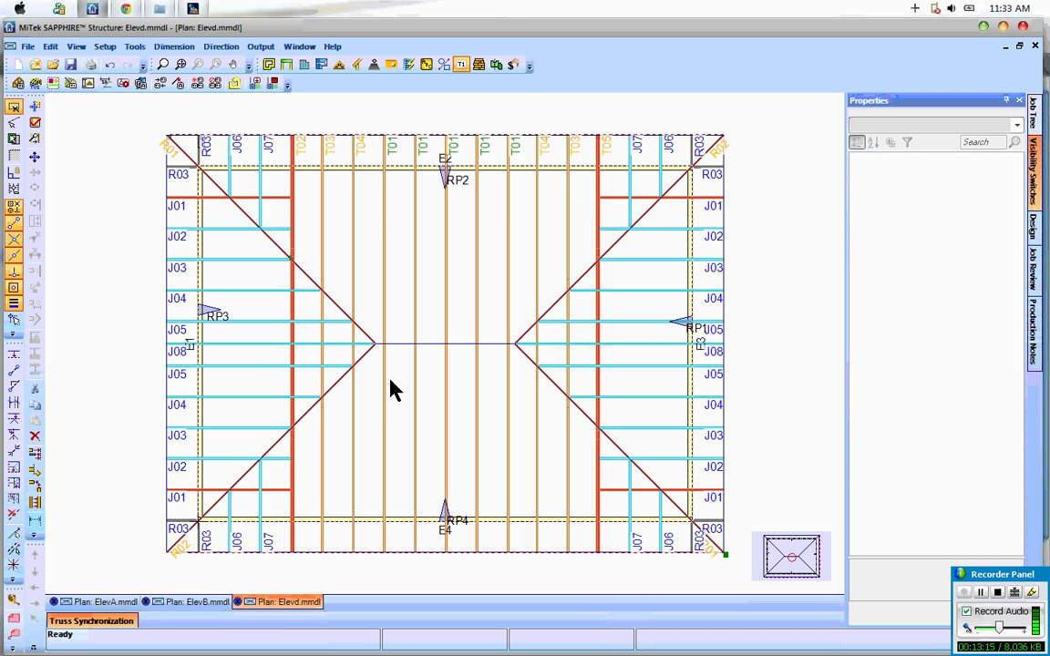
left_click(193, 9)
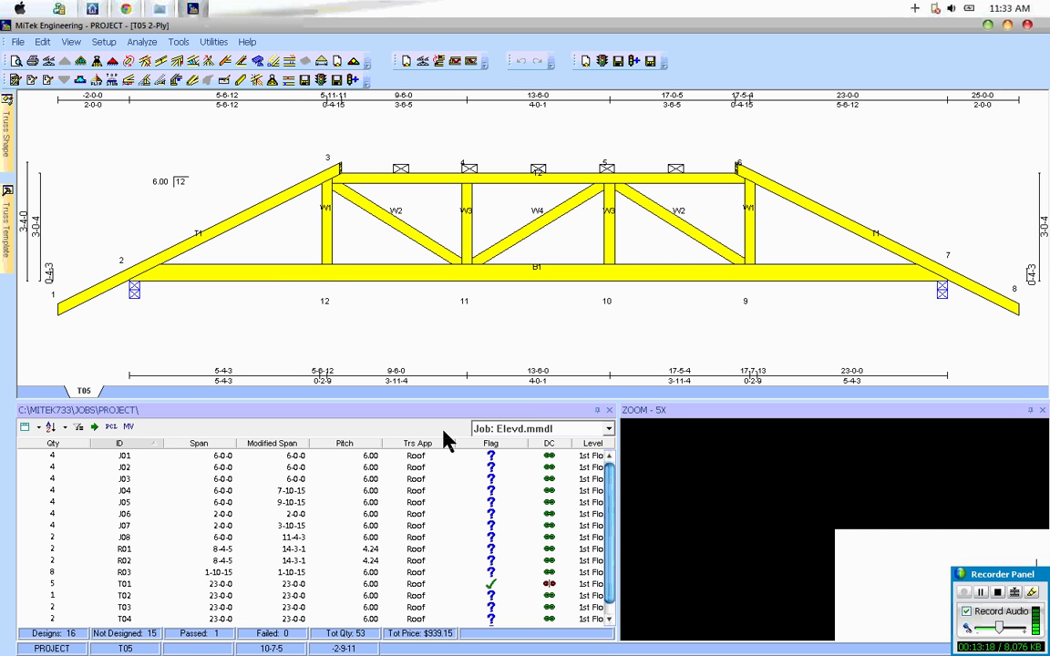
mouse_move(107, 498)
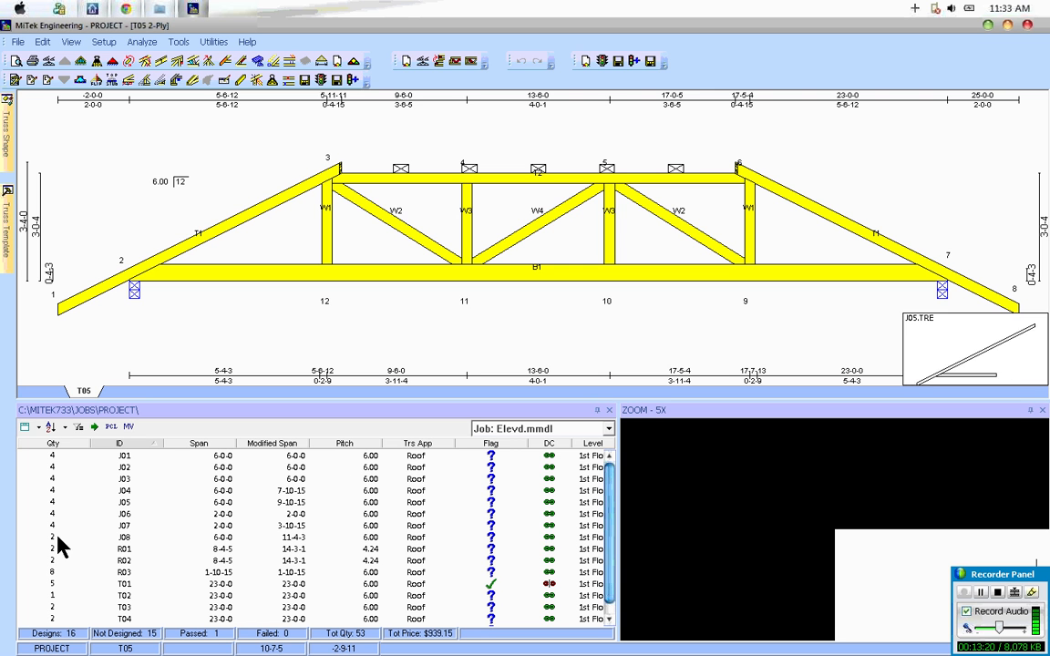
left_click(525, 428)
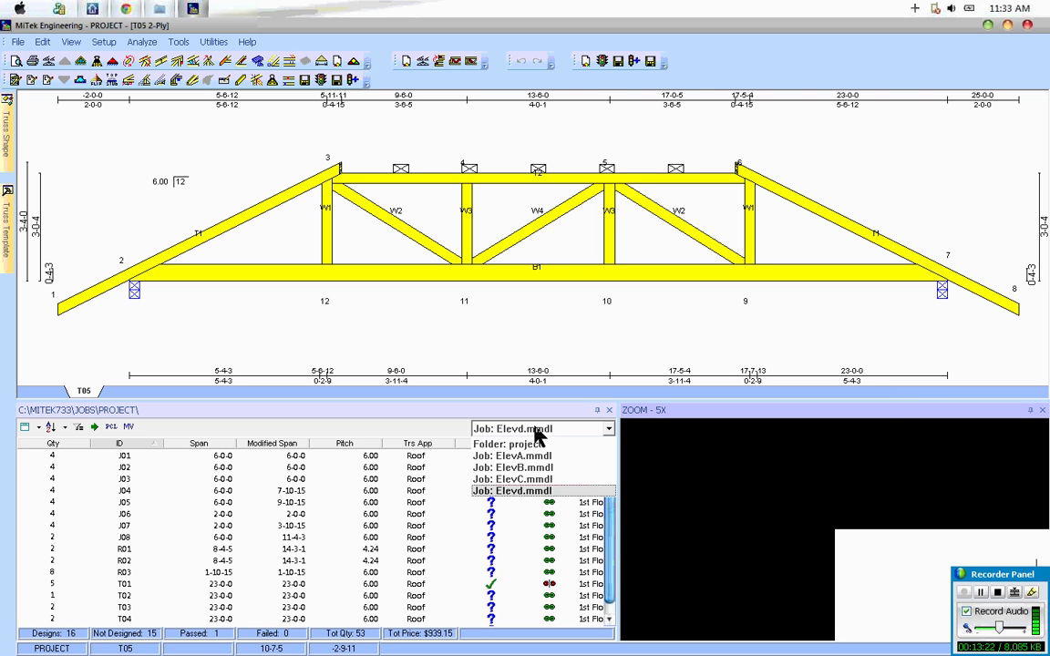
left_click(492, 445)
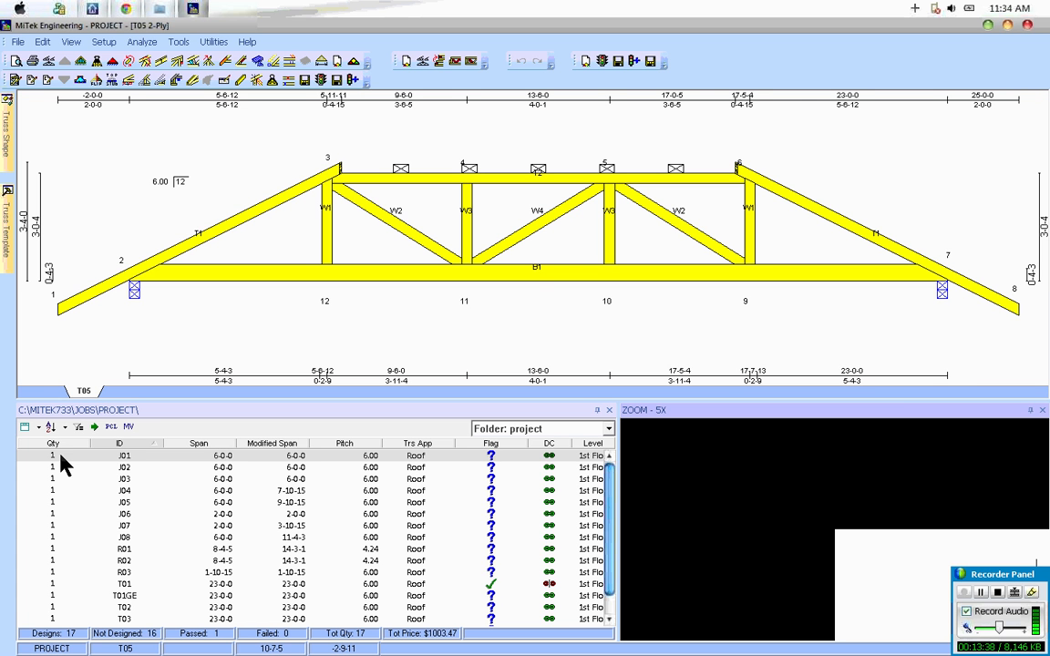
mouse_move(101, 538)
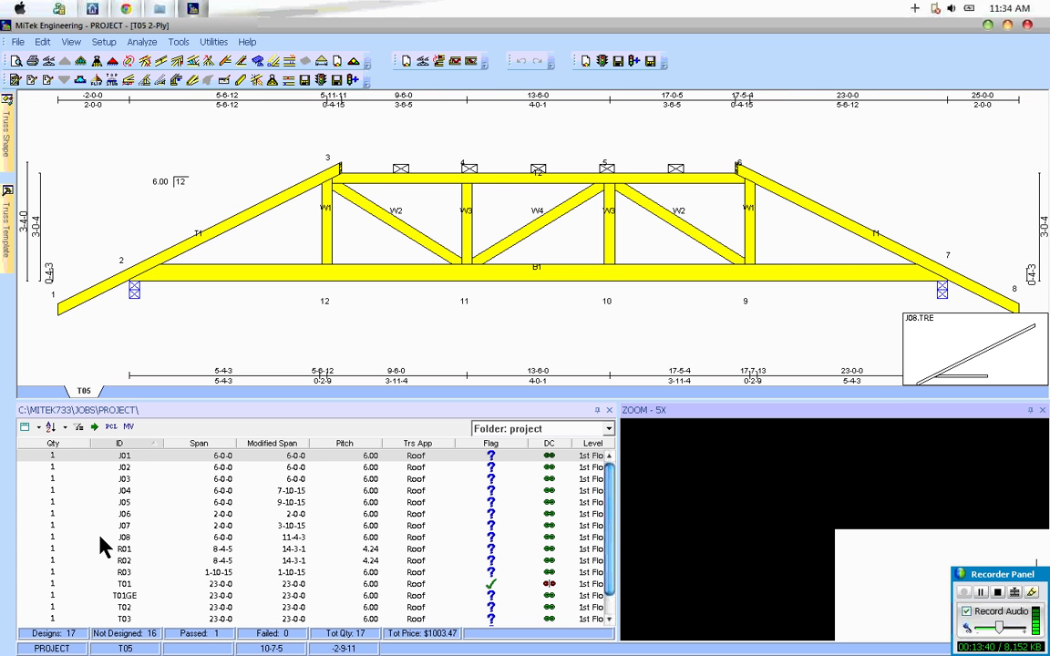